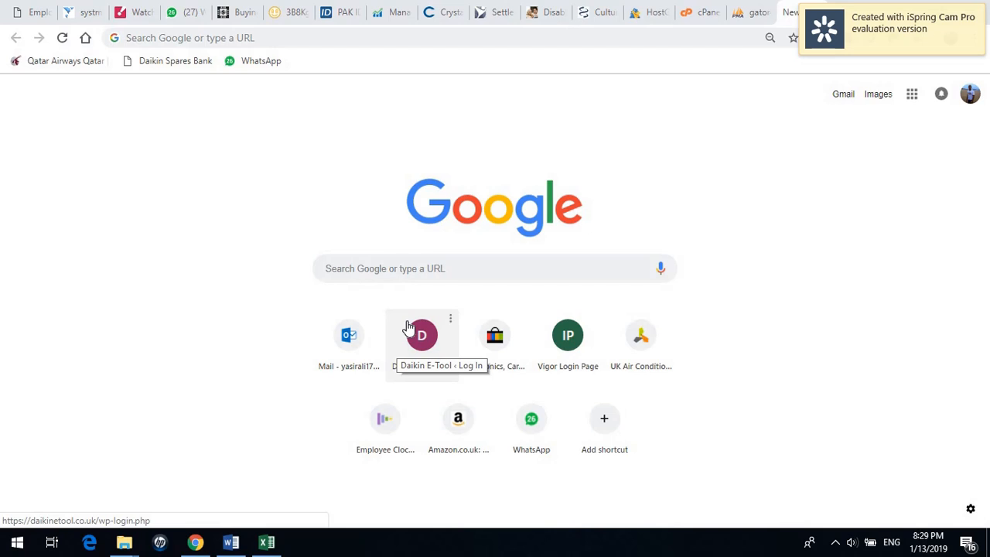
Load cslloginportal.com in Chrome and begin typing the account username in the Email field.
click(308, 41)
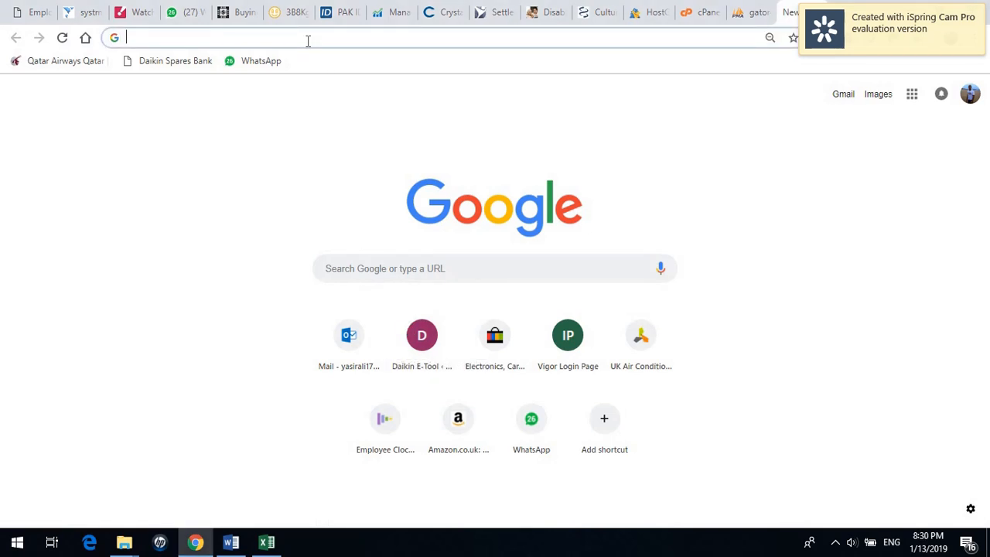
text(csl)
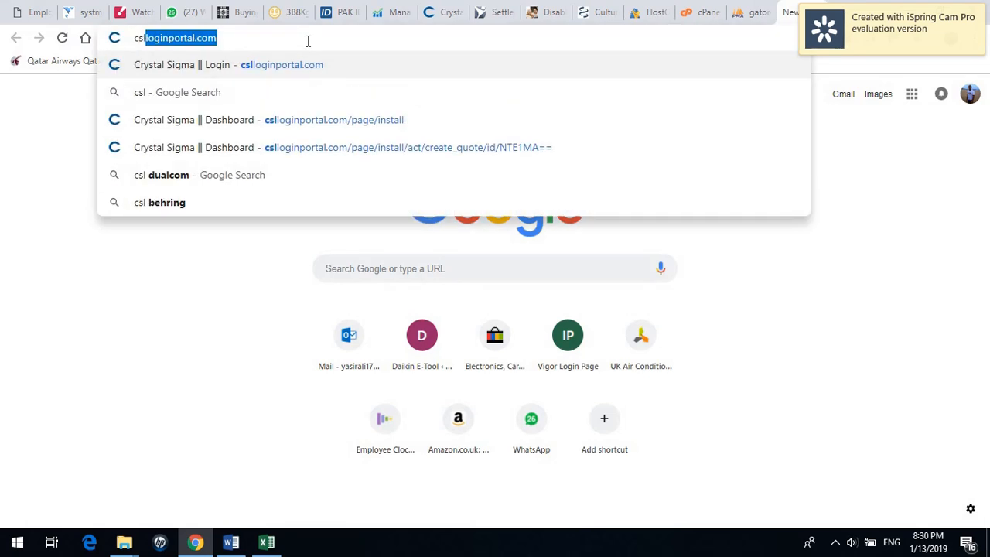
key(Return)
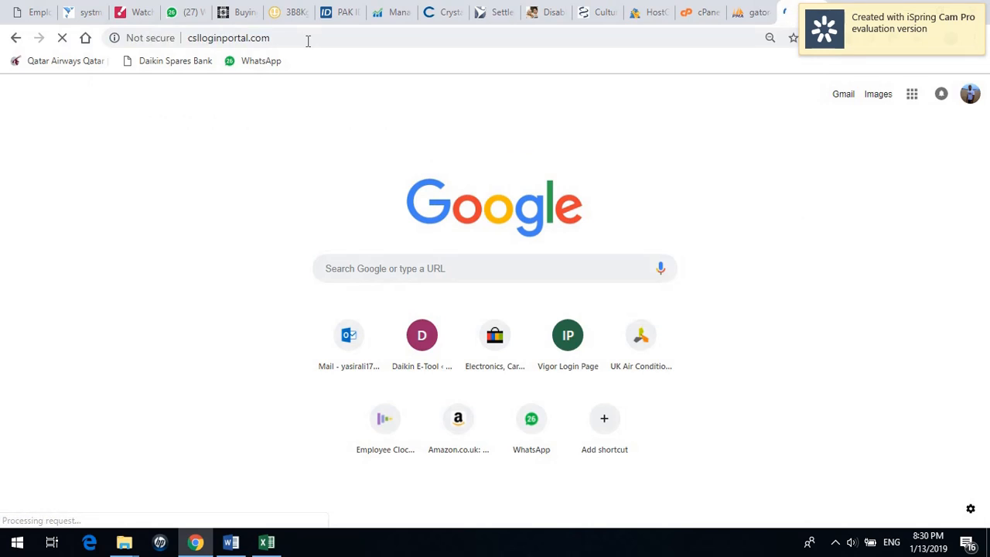
click(463, 248)
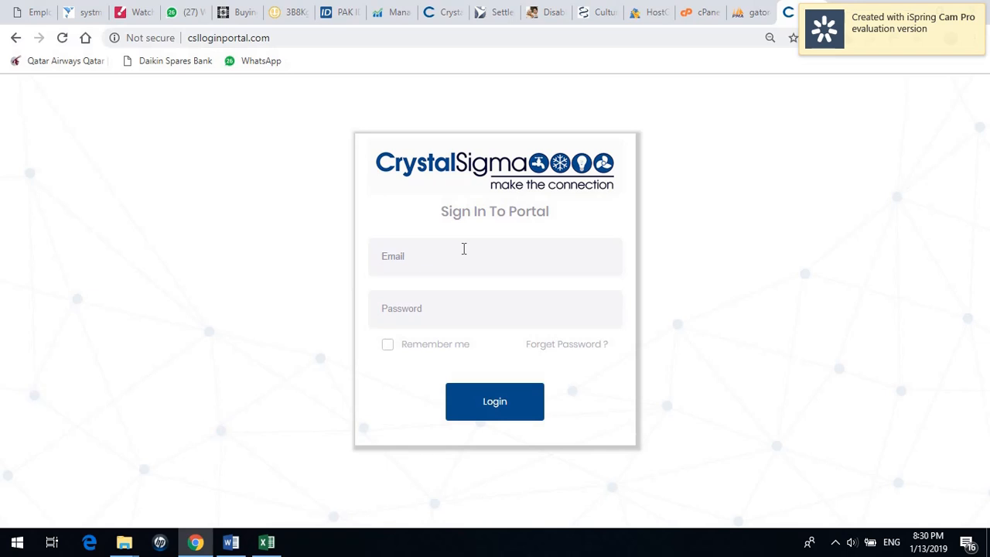
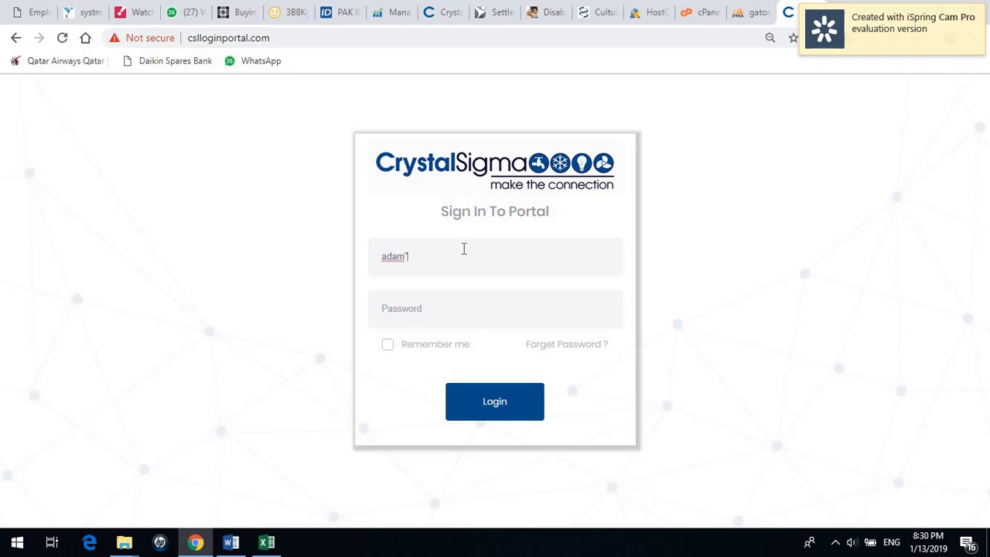
key(Tab)
text(*****)
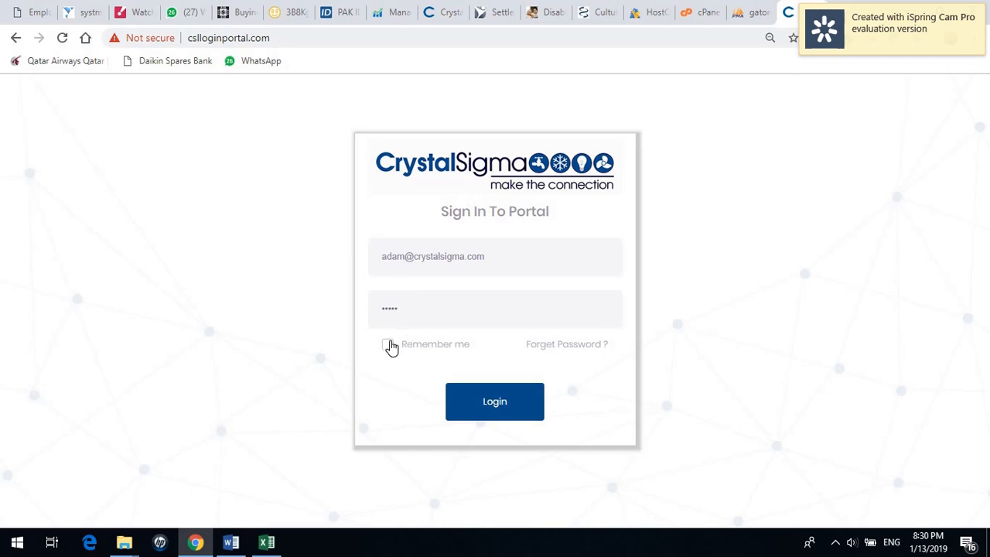
click(387, 344)
click(495, 403)
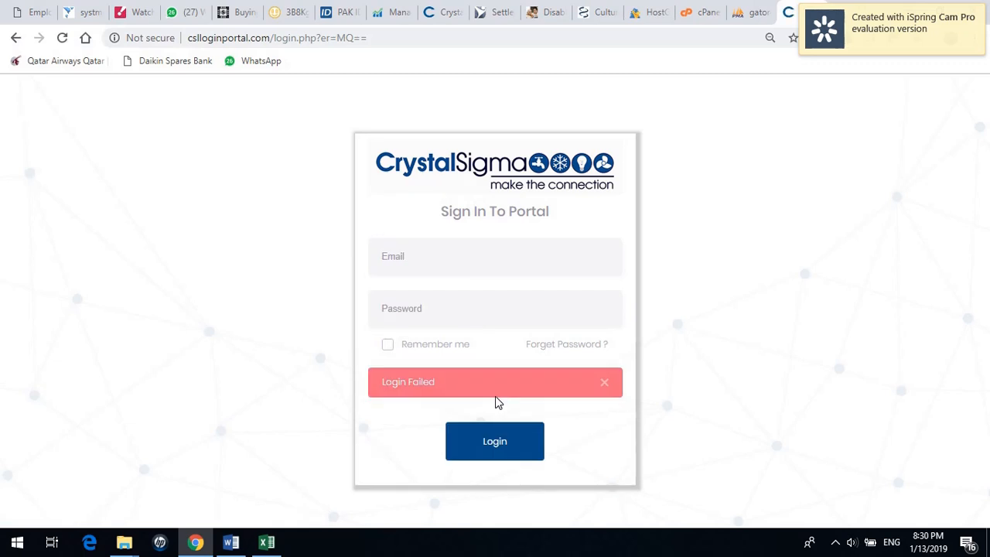
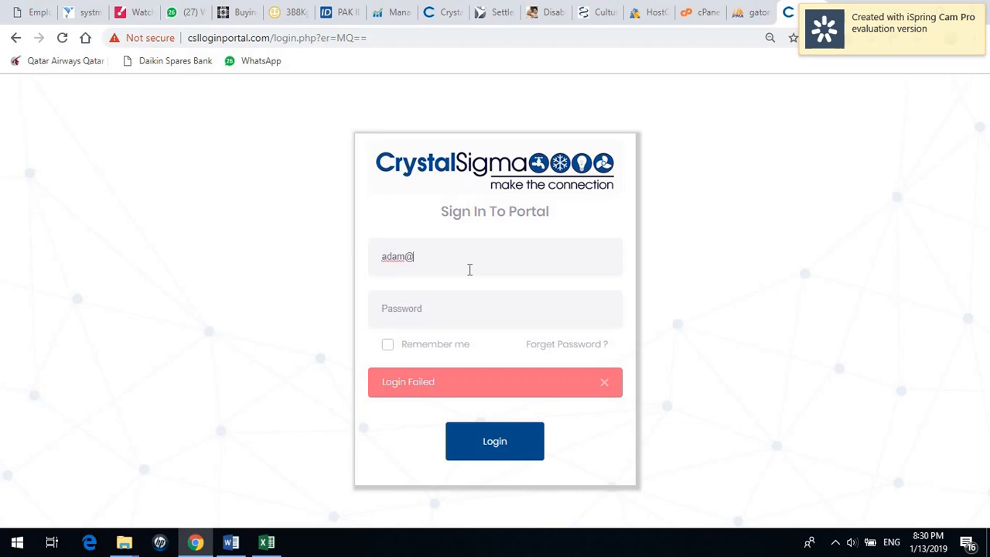
Complete the staff e-mail, enter the password, keep the login remembered and sign in.
key(Tab)
text(a•••••)
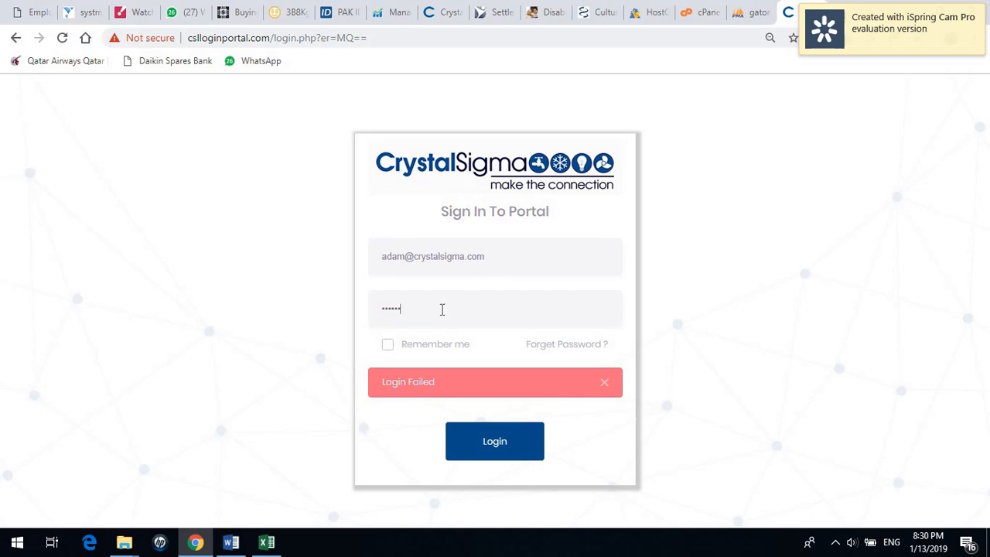
click(388, 344)
click(488, 456)
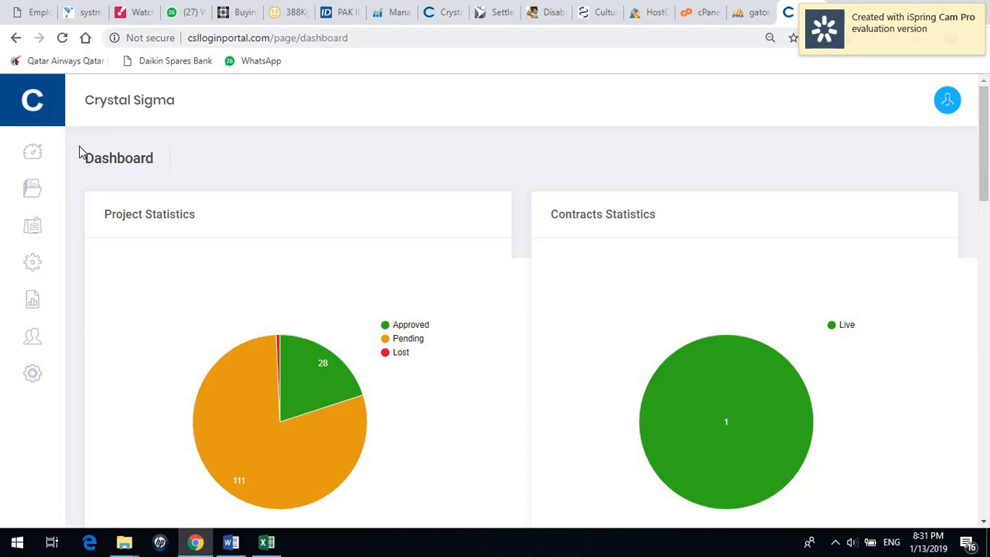
Open the Projects list from the Install sidebar flyout.
mouse_move(31, 195)
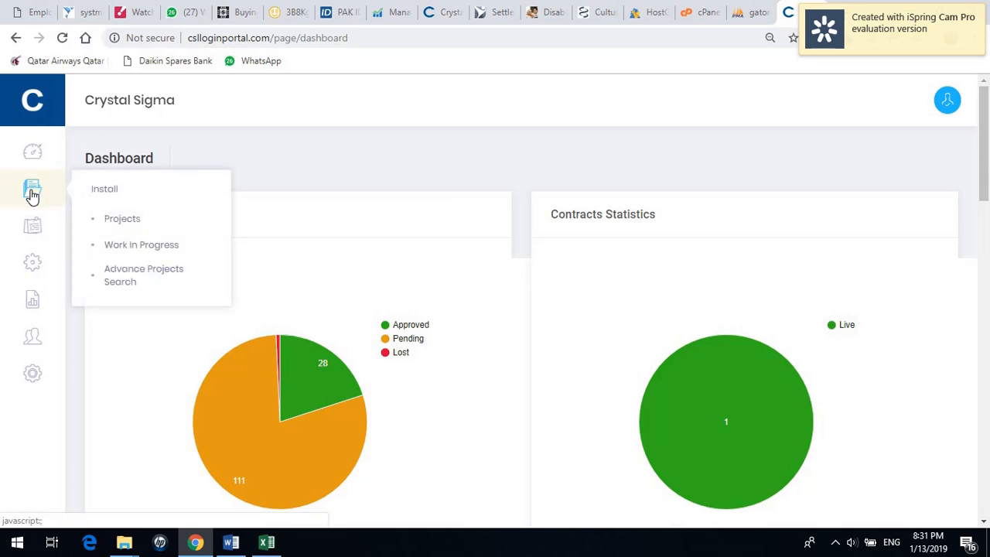
mouse_move(32, 262)
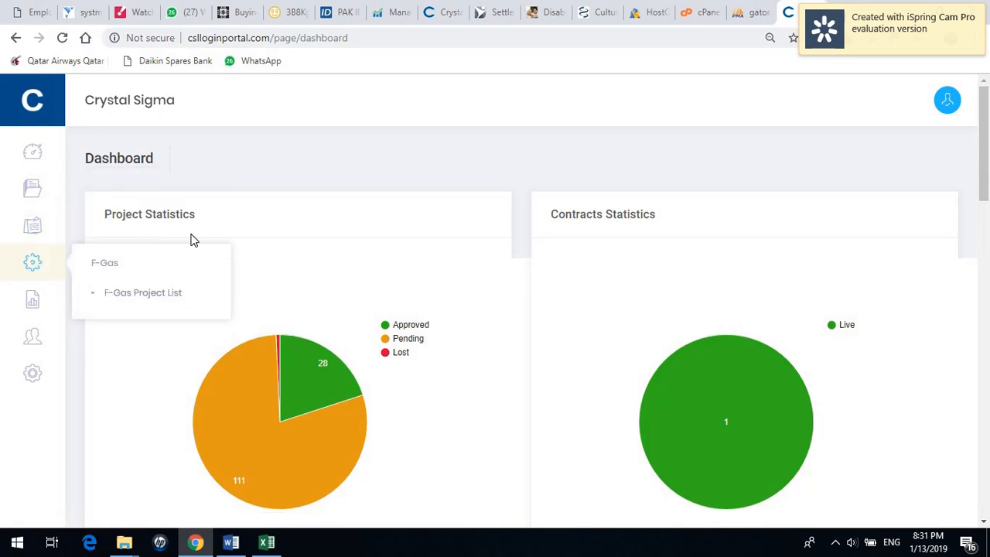
mouse_move(57, 186)
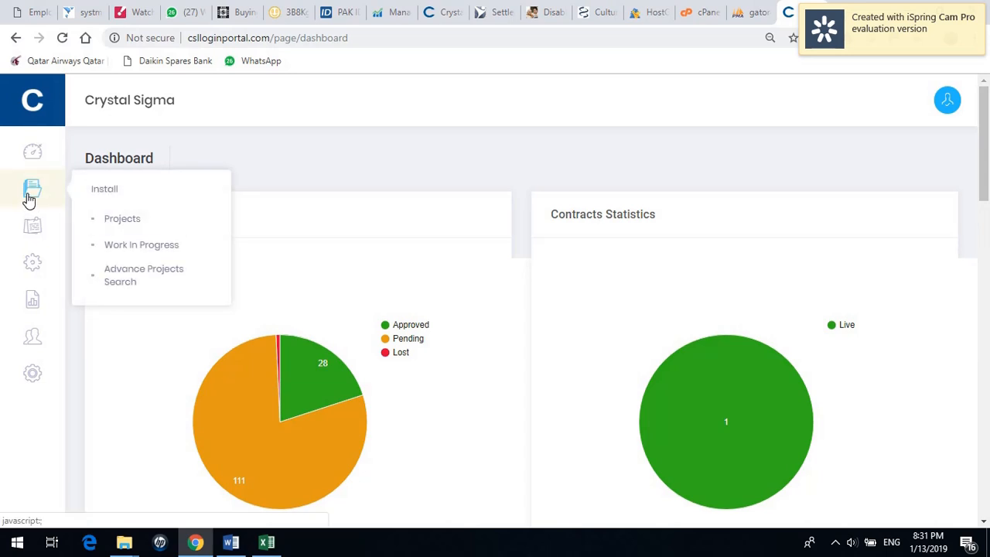
click(153, 223)
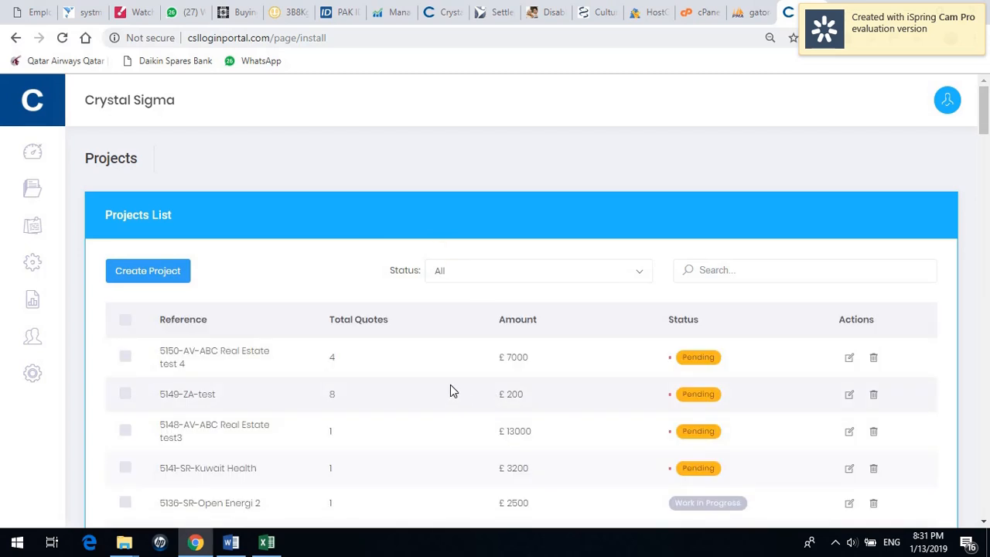
Create a new project with the reference 'Great Portland St Test'.
click(176, 280)
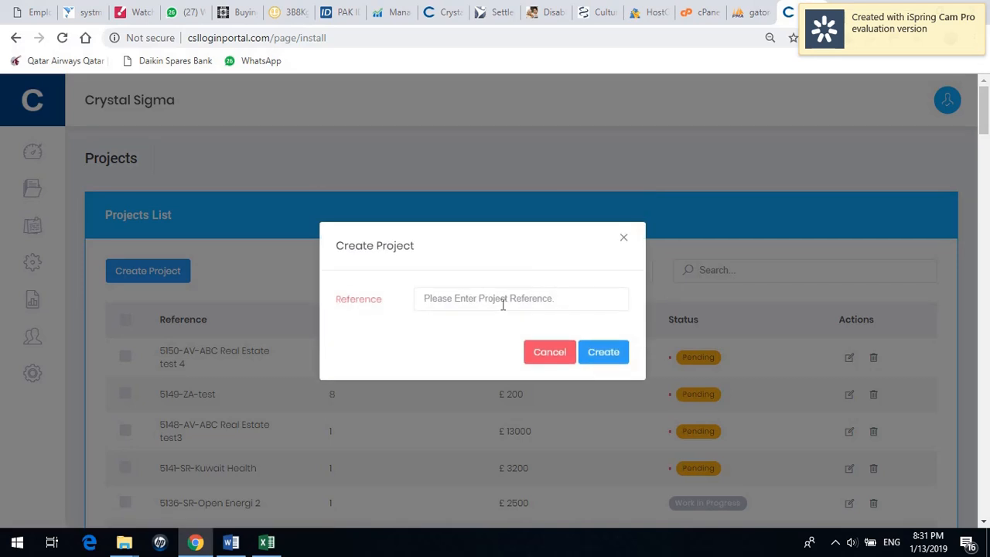
click(503, 304)
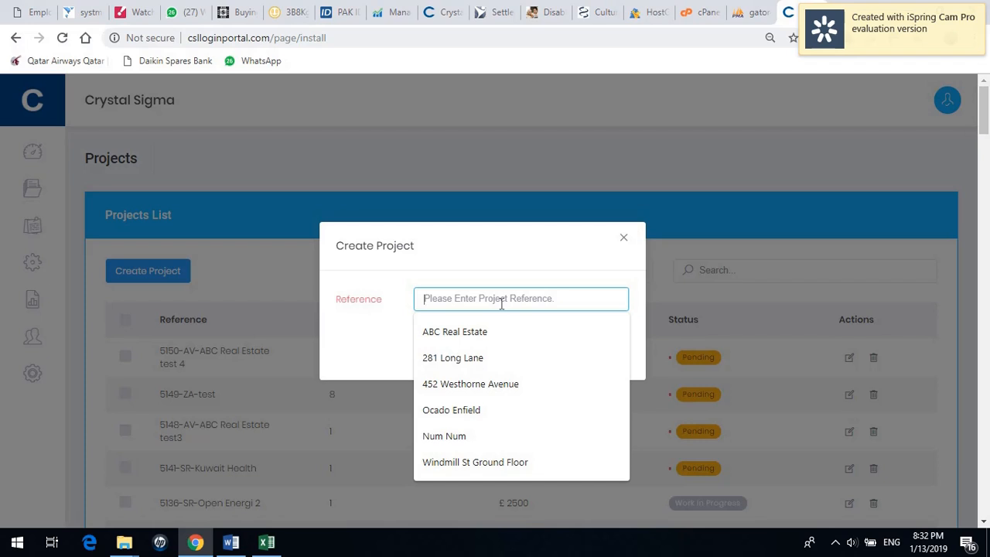
text(Great P)
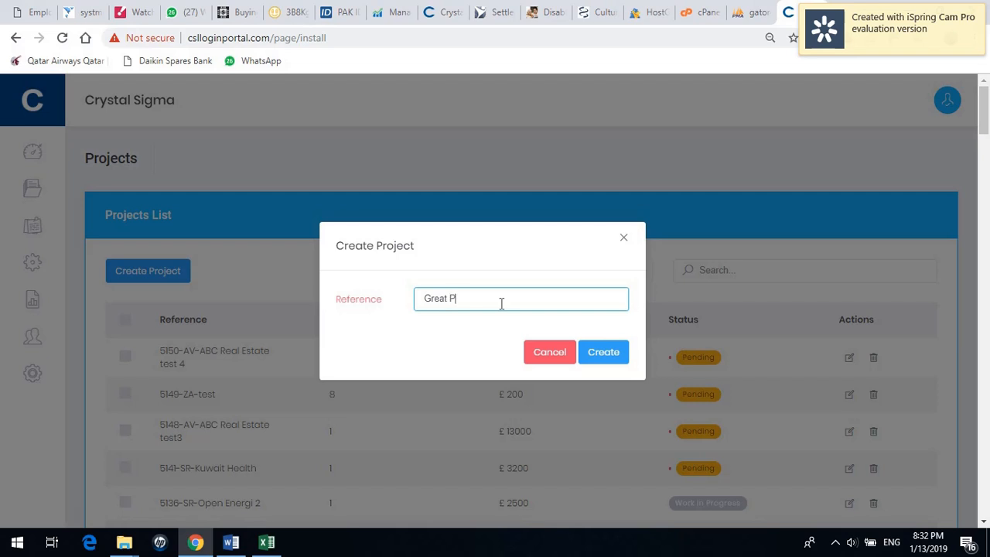
text(ortland St Test)
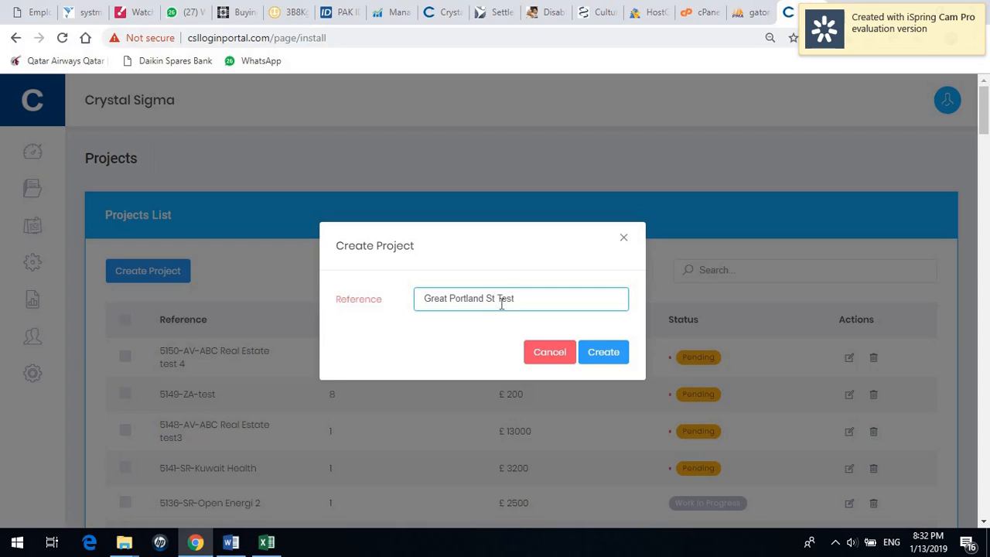
click(611, 358)
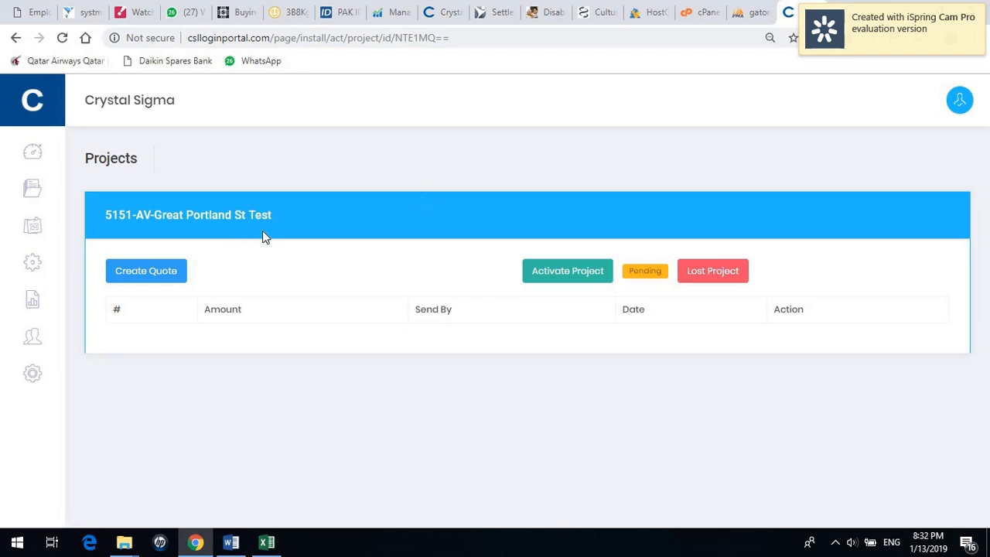
Select the 5151-AV-Great Portland St Test title and start a new quote for it.
drag(281, 216, 150, 218)
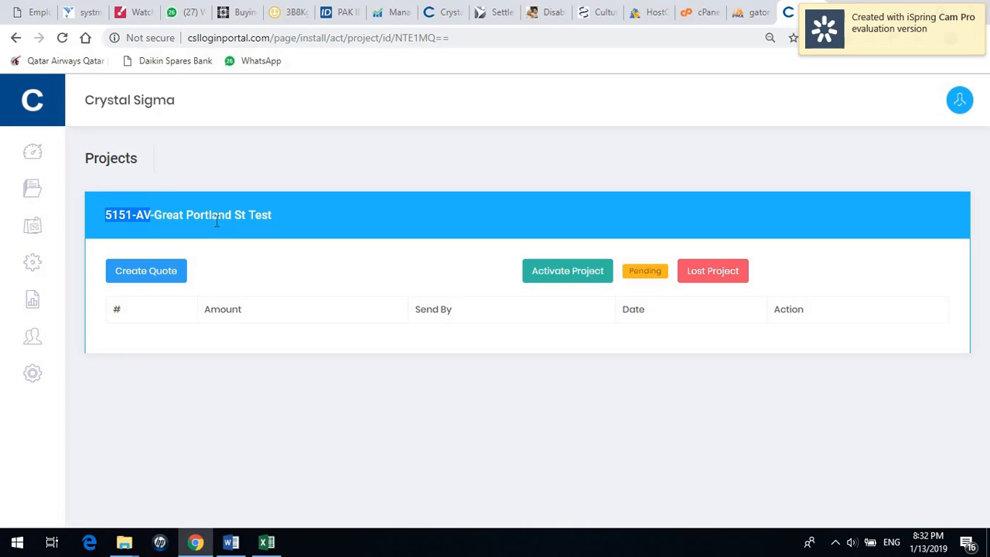
drag(272, 217, 154, 219)
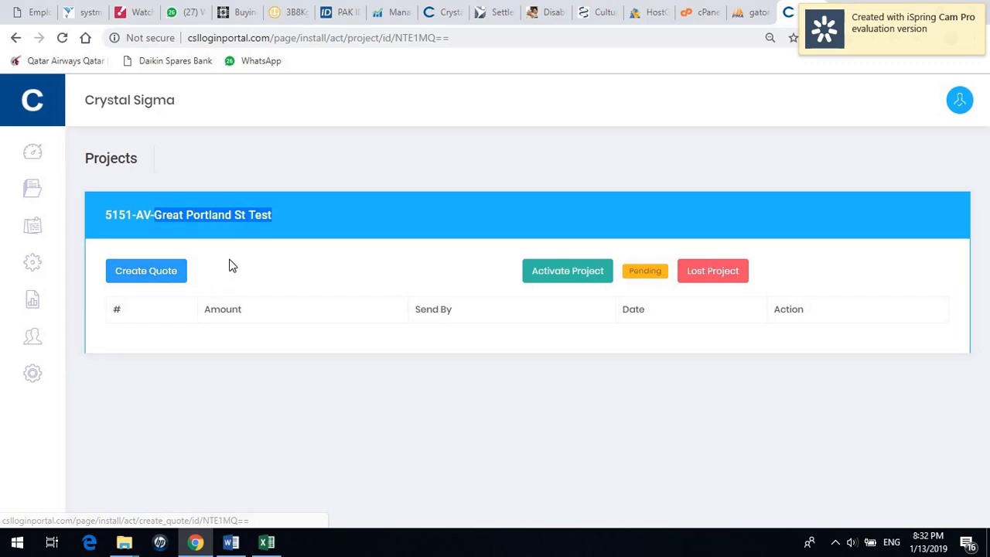
click(154, 280)
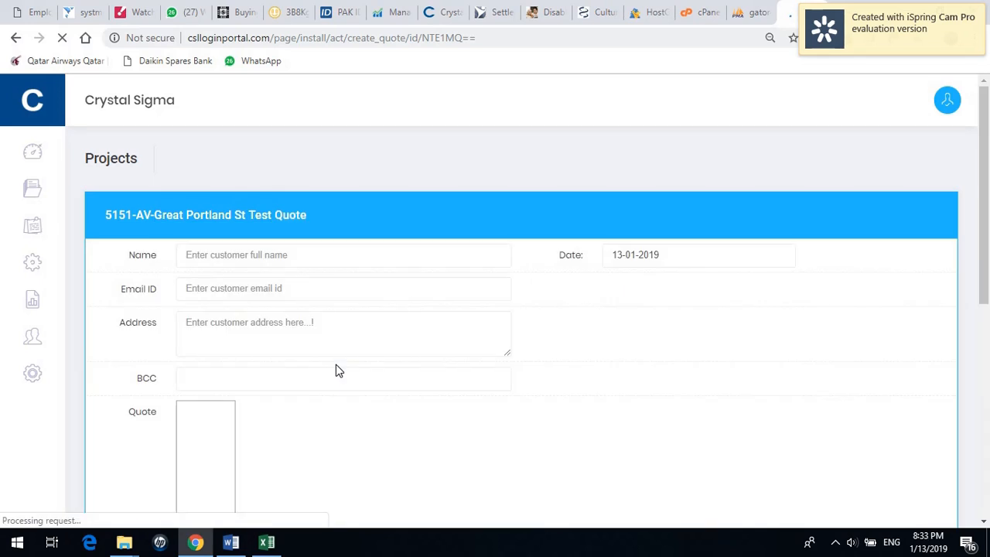
Enter the customer's full name and e-mail address on the quote.
click(274, 258)
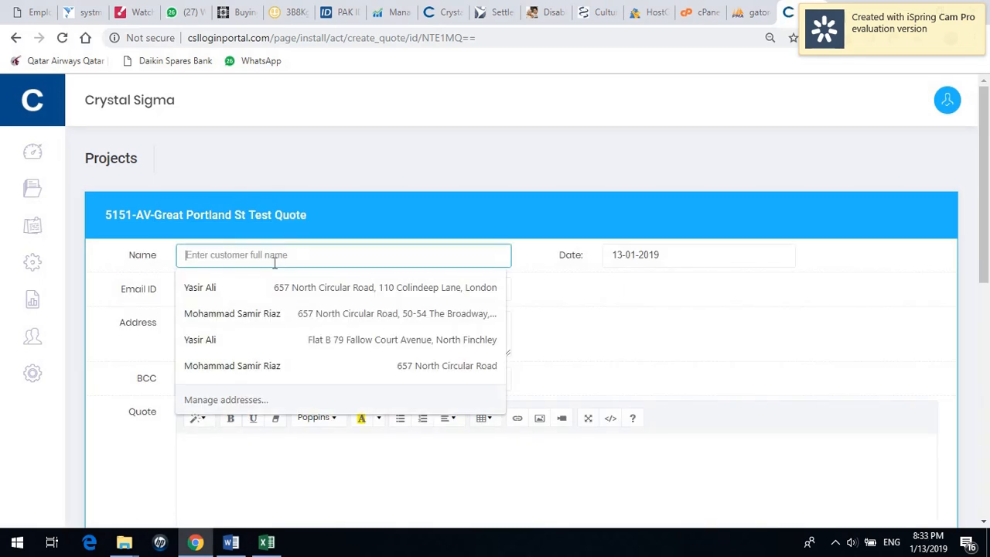
text(JOHN)
key(BackSpace)
key(BackSpace)
key(BackSpace)
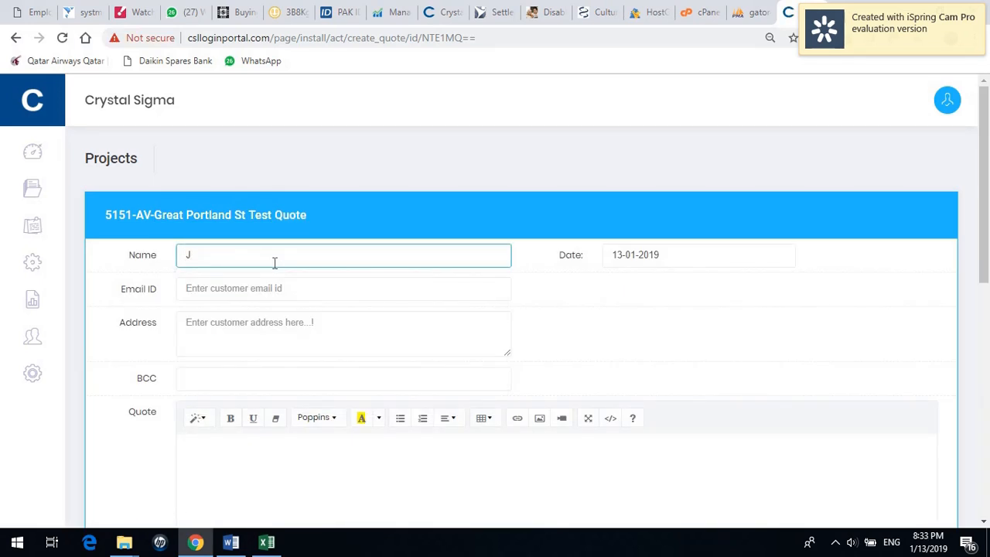
text(ohn)
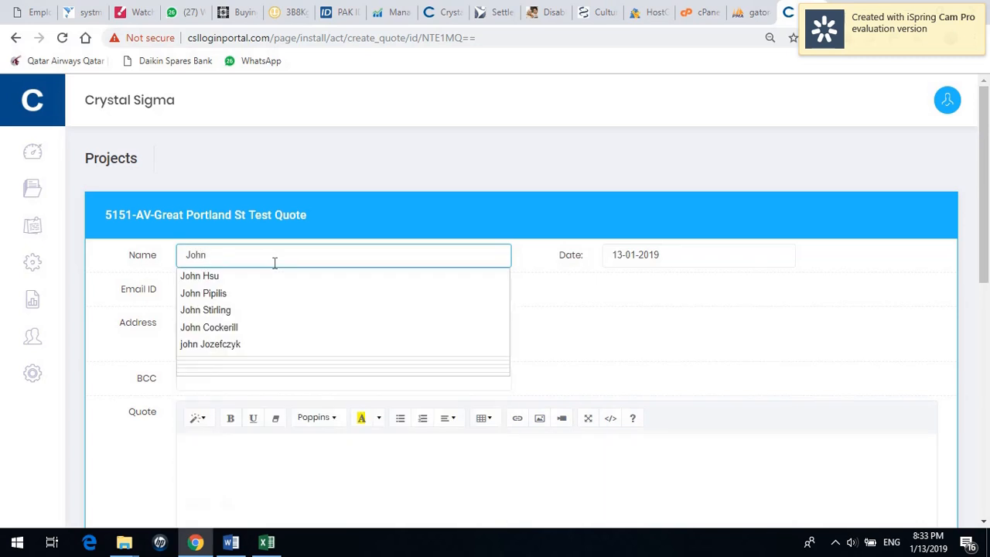
text( Smith)
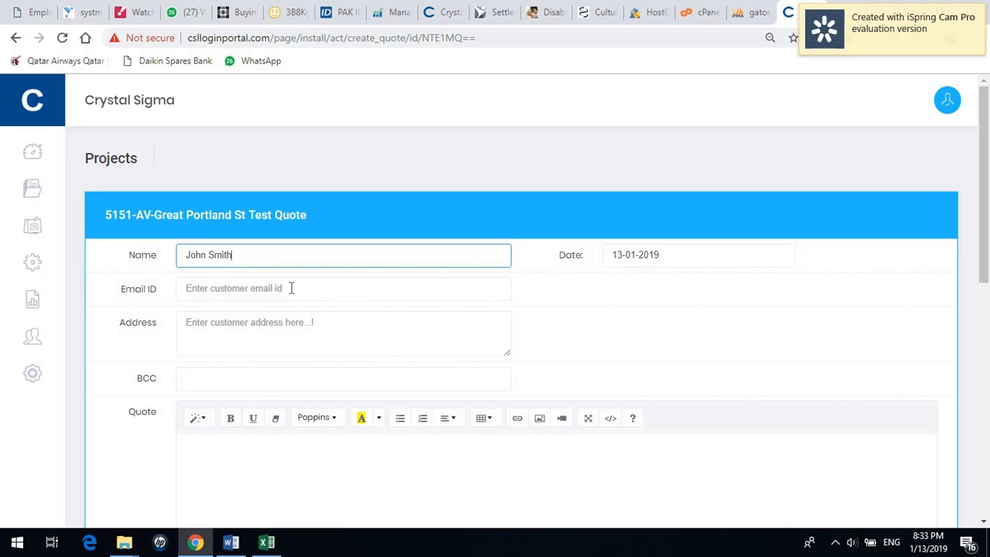
click(291, 287)
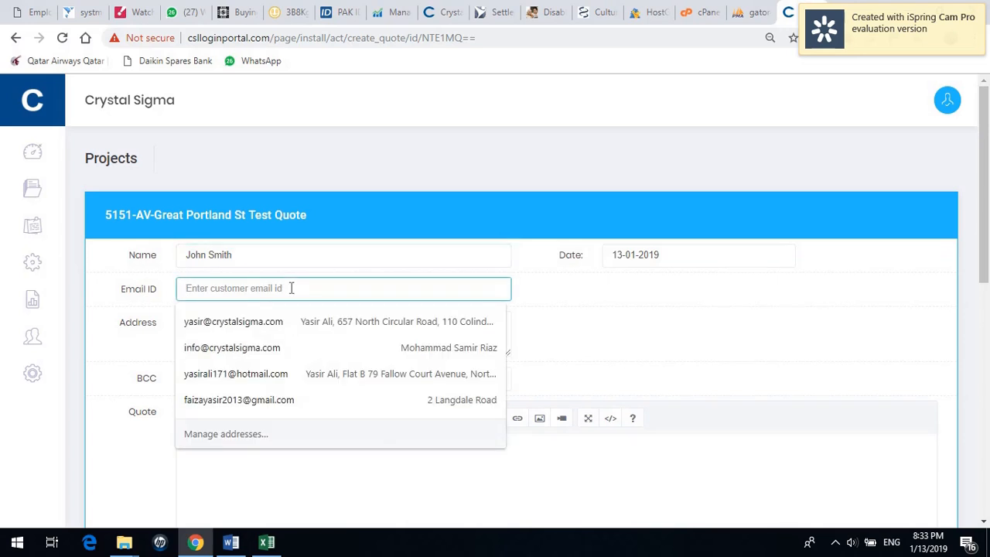
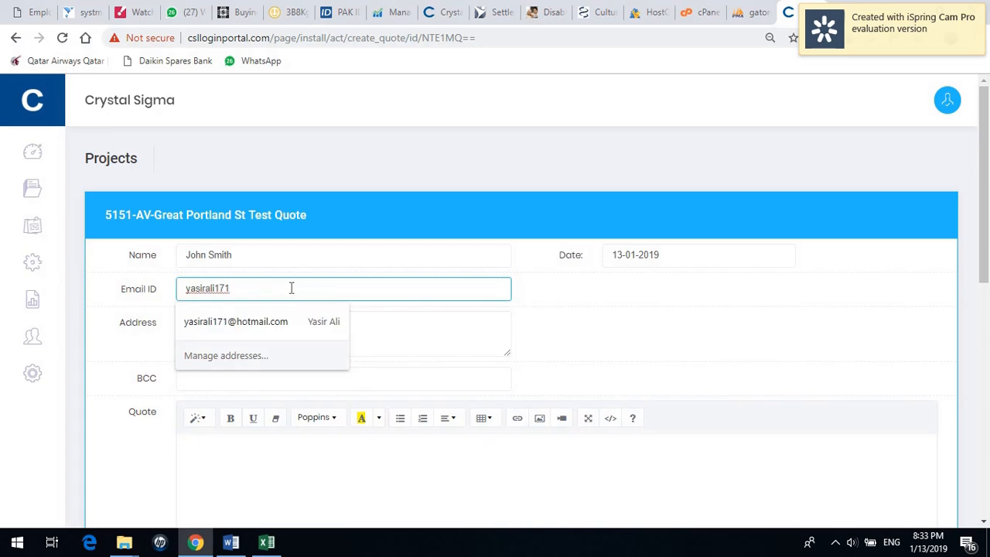
Enter the customer's street address and postcode, then check the 13-01-2019 quote date.
key(Tab)
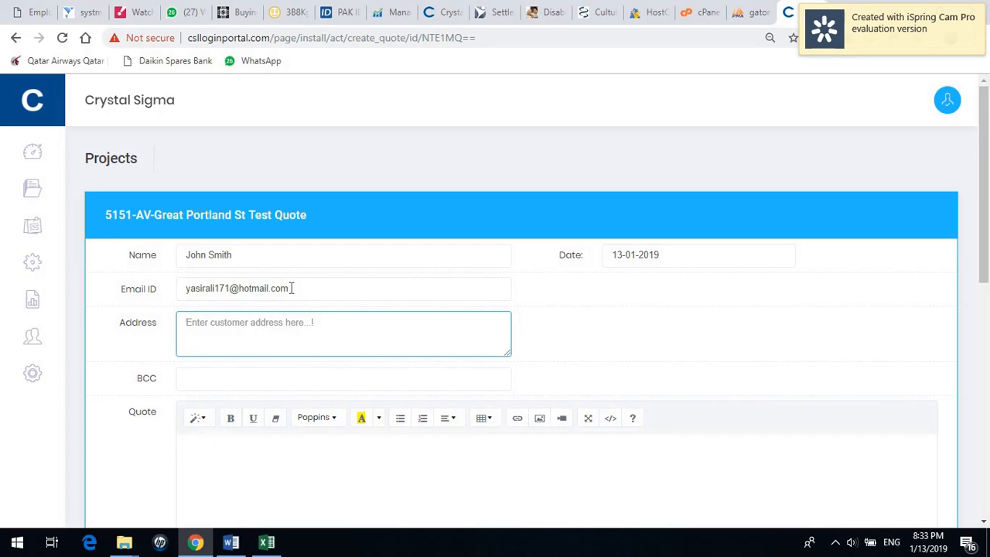
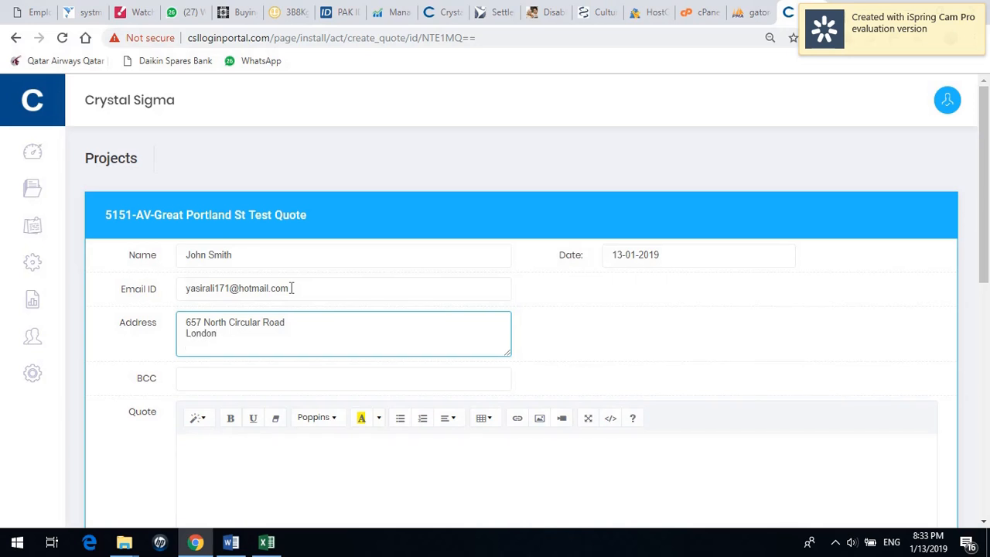
key(Return)
click(652, 260)
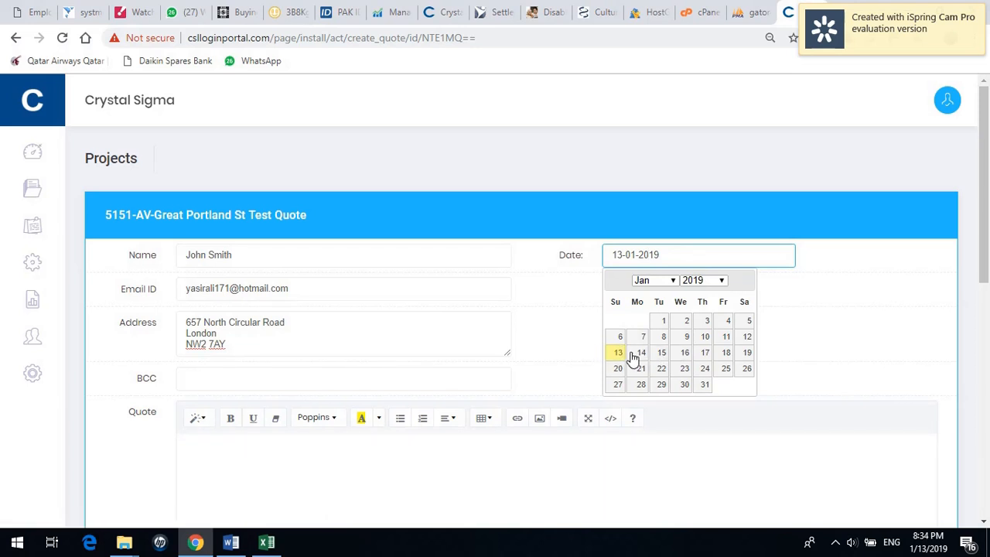
Keep today's quote date and add the company's general info address as BCC.
click(595, 329)
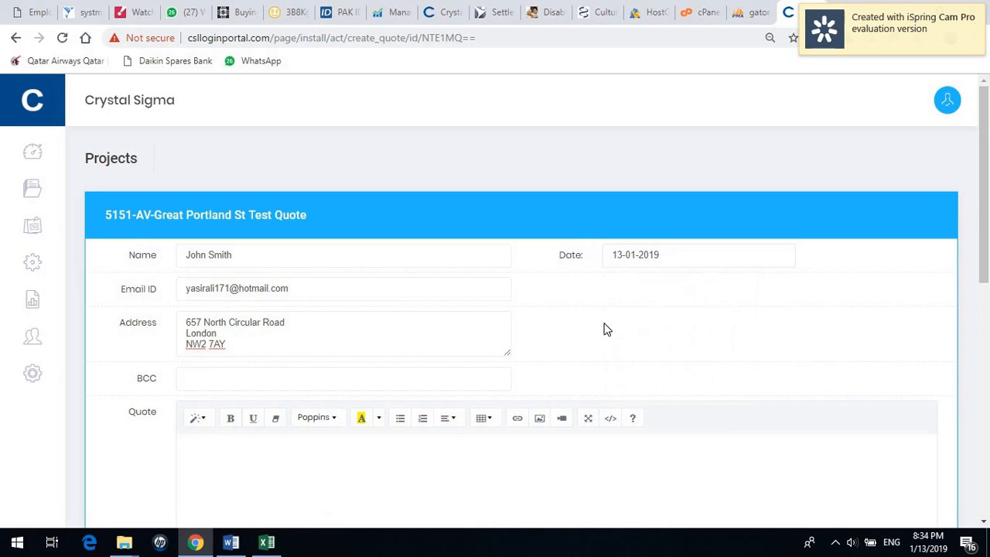
click(294, 381)
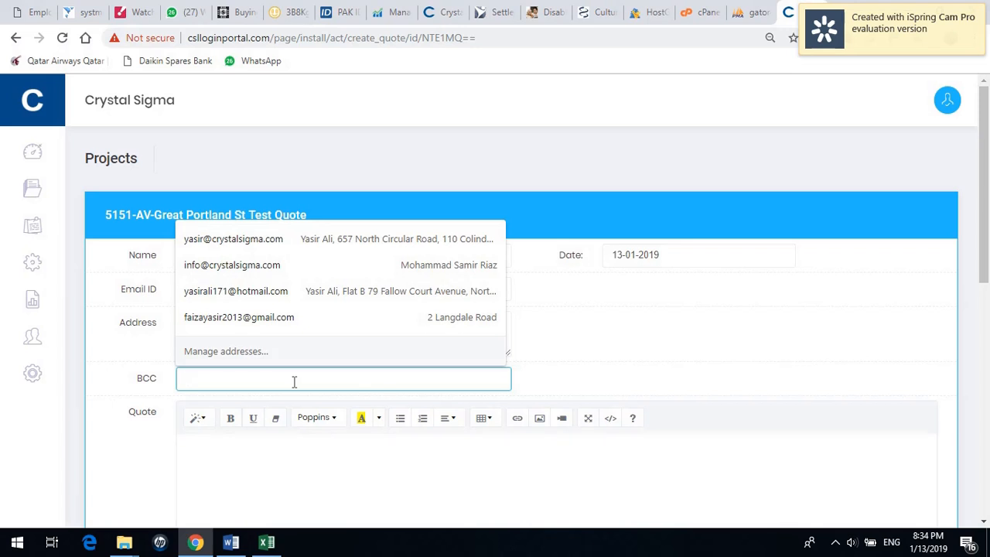
text(yasir)
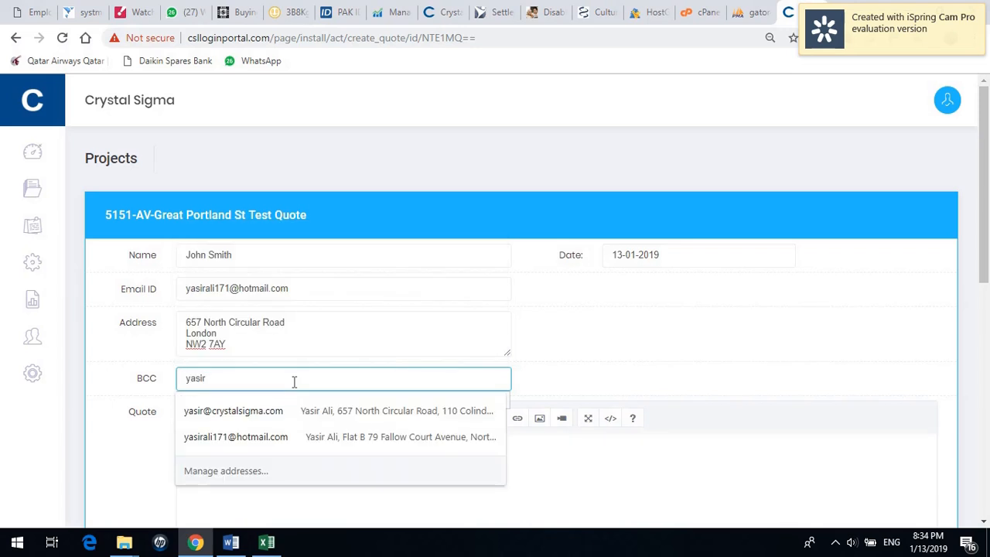
key(BackSpace)
key(BackSpace)
key(BackSpace)
key(BackSpace)
key(BackSpace)
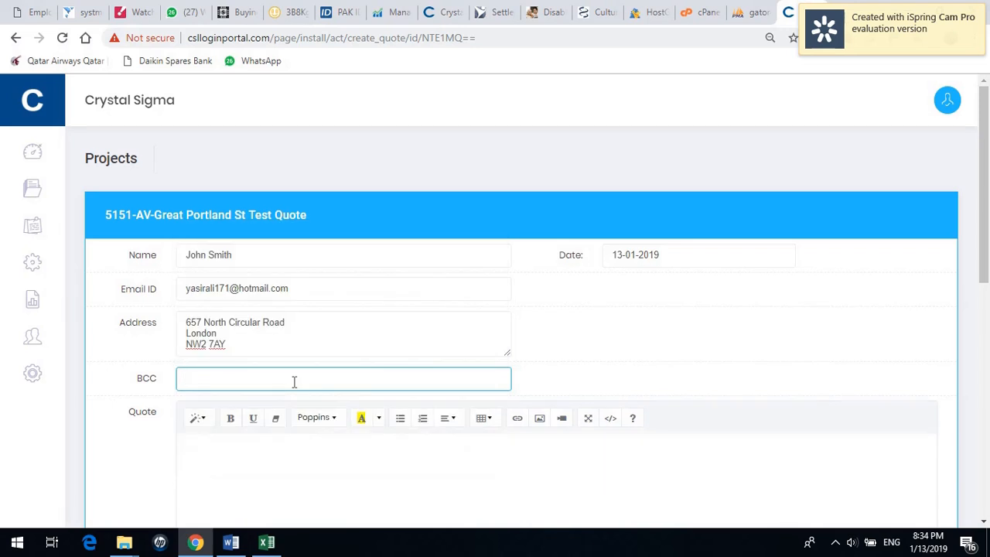
text(on)
key(BackSpace)
text(inf)
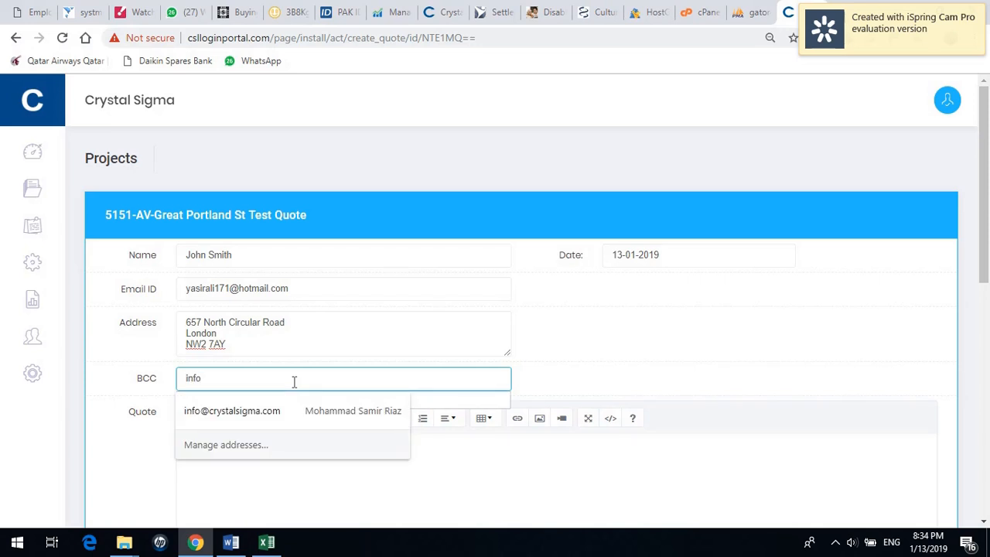
click(291, 407)
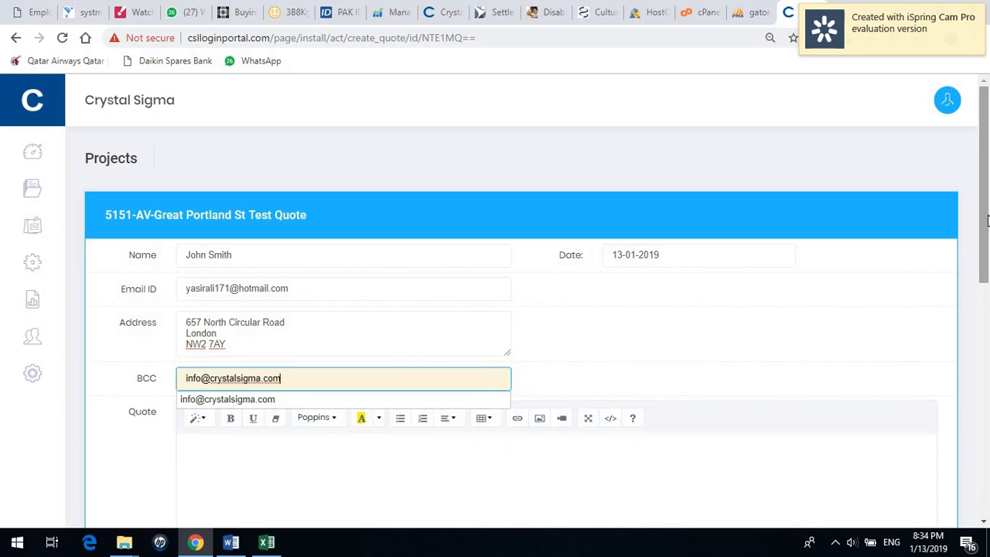
scroll(988, 221, down, 2)
click(534, 345)
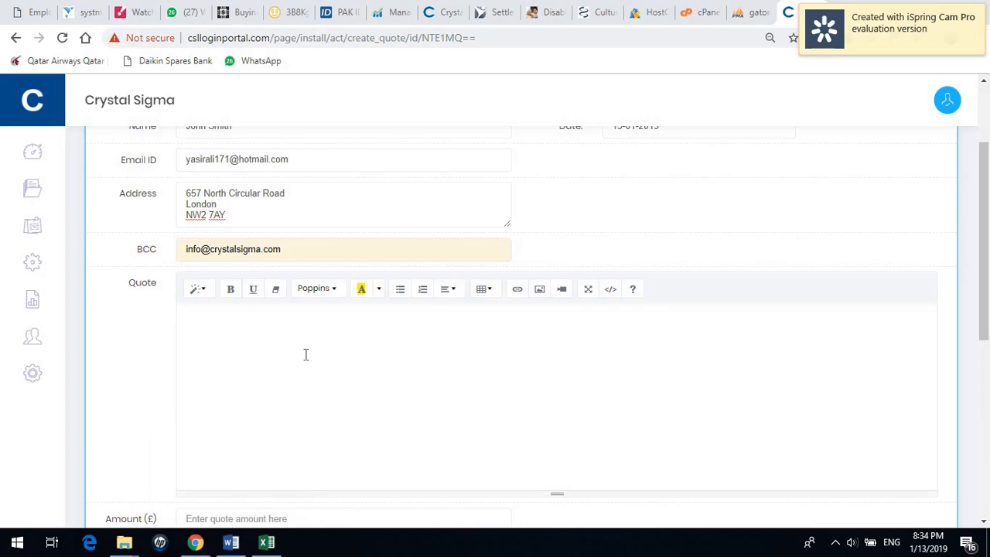
Maximize 5000- AV EMARSYS.doc and select the letter from the RE: heading to the signature.
mouse_move(236, 546)
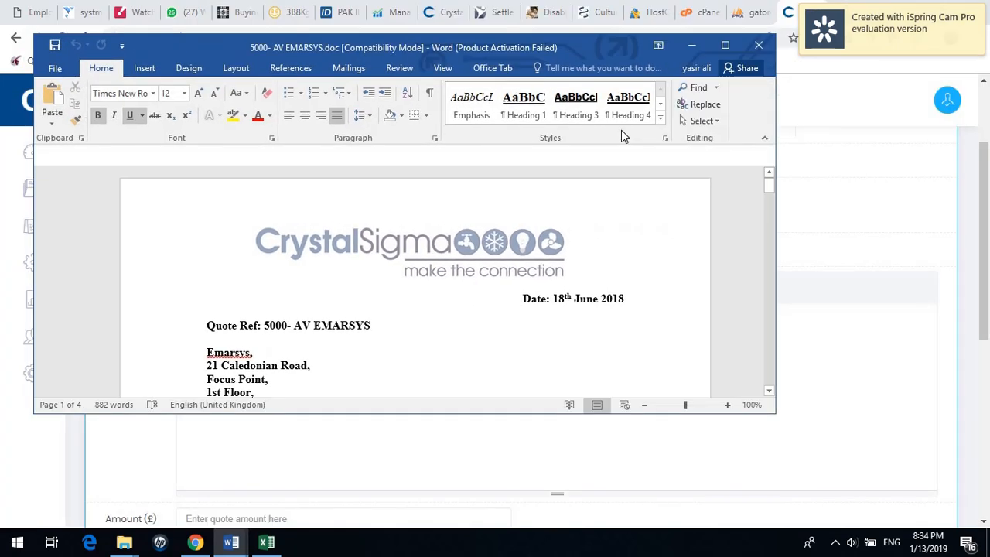
click(727, 47)
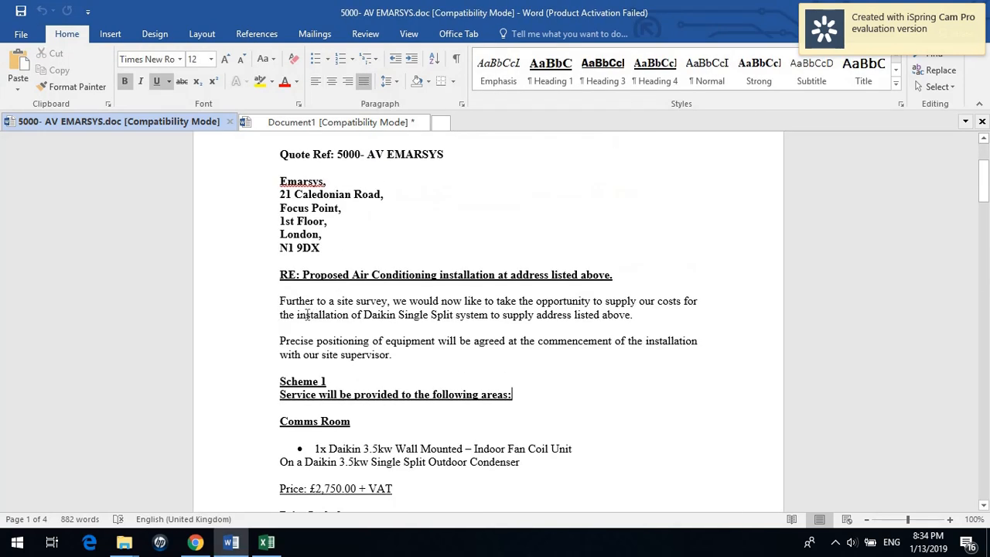
scroll(314, 326, down, 3)
mouse_move(280, 272)
mouse_down()
mouse_move(413, 540)
mouse_move(433, 352)
mouse_move(641, 391)
mouse_up()
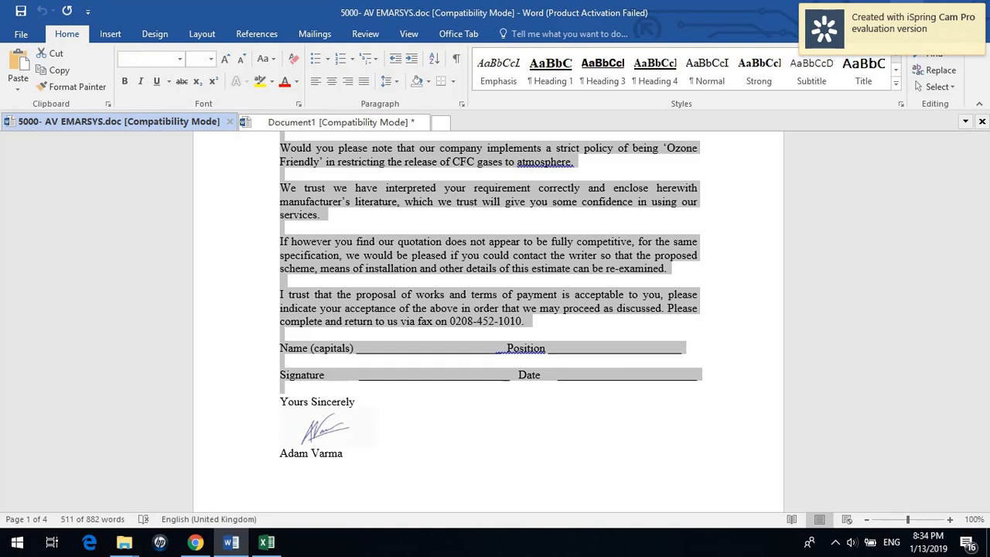
key(alt+Tab)
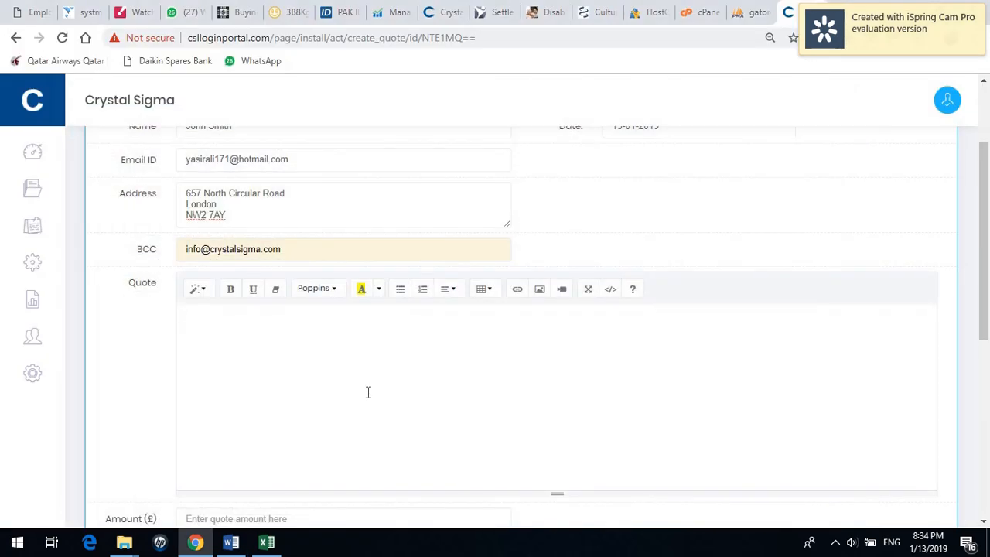
Paste the copied Word proposal into the Quote box and scroll through it to review.
click(369, 390)
key(ctrl+v)
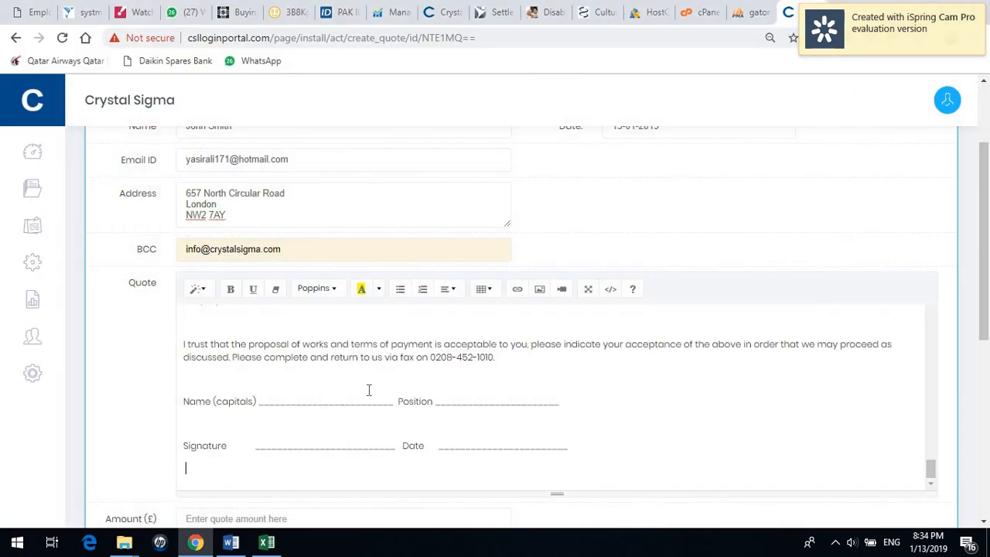
drag(979, 317, 985, 350)
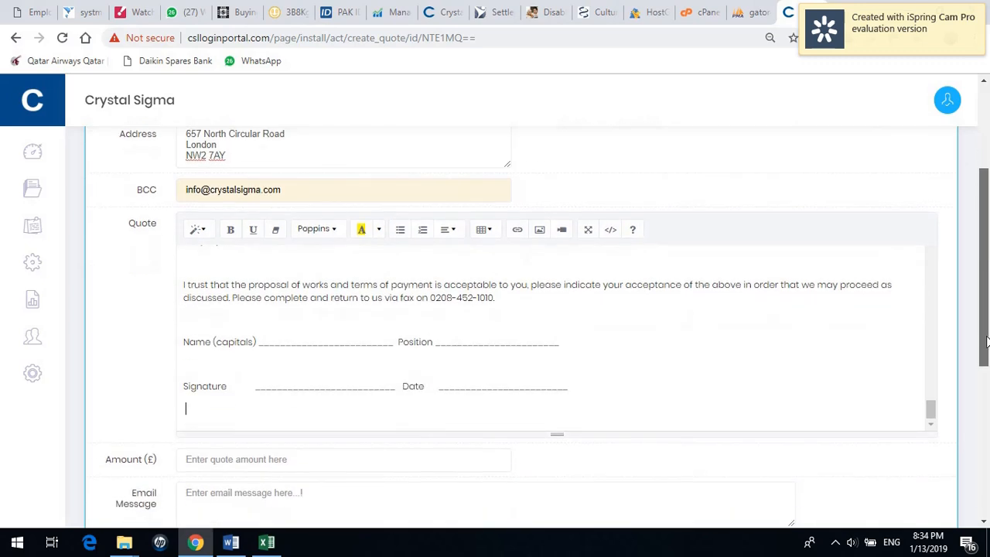
drag(931, 413, 934, 272)
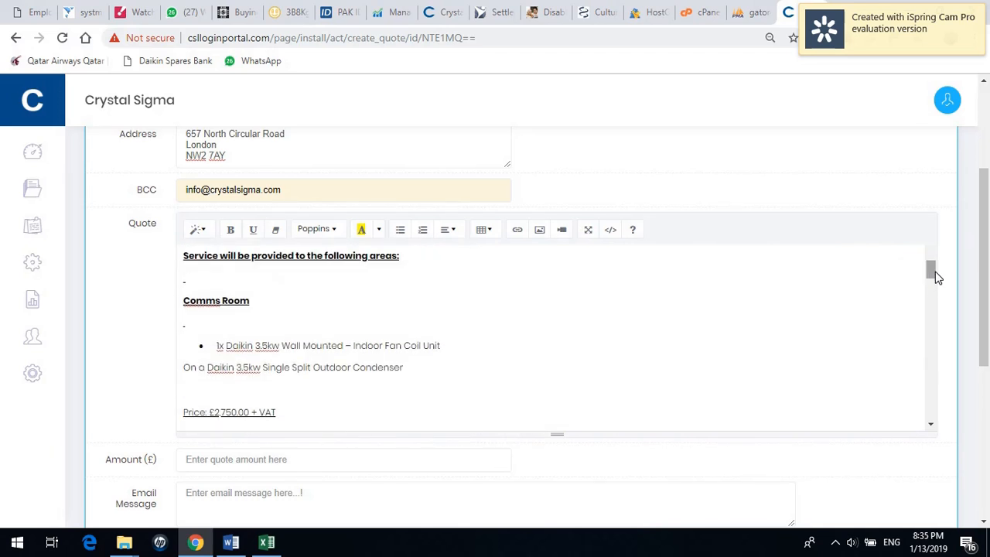
Review the quote text to confirm the £2,750.00 + VAT price.
scroll(987, 301, down, 1)
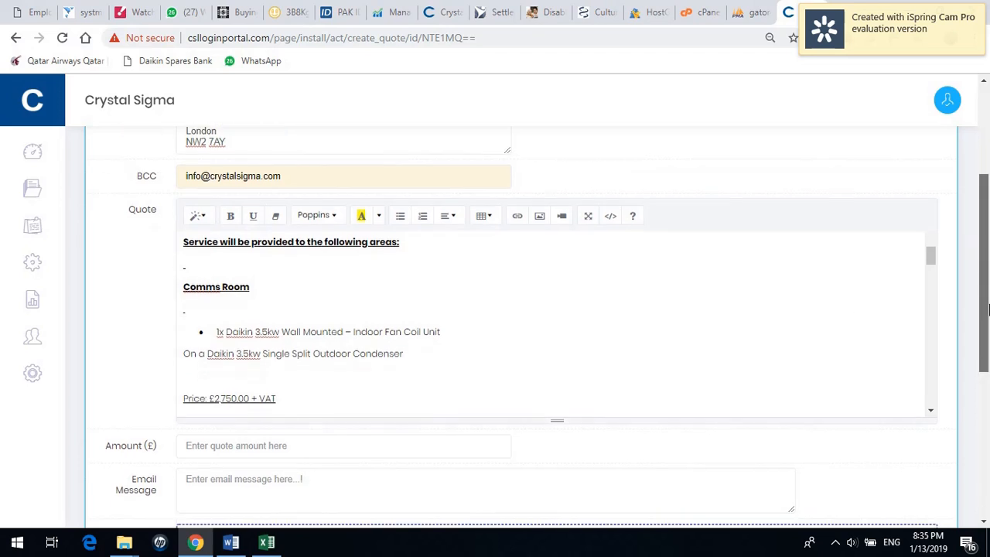
click(205, 355)
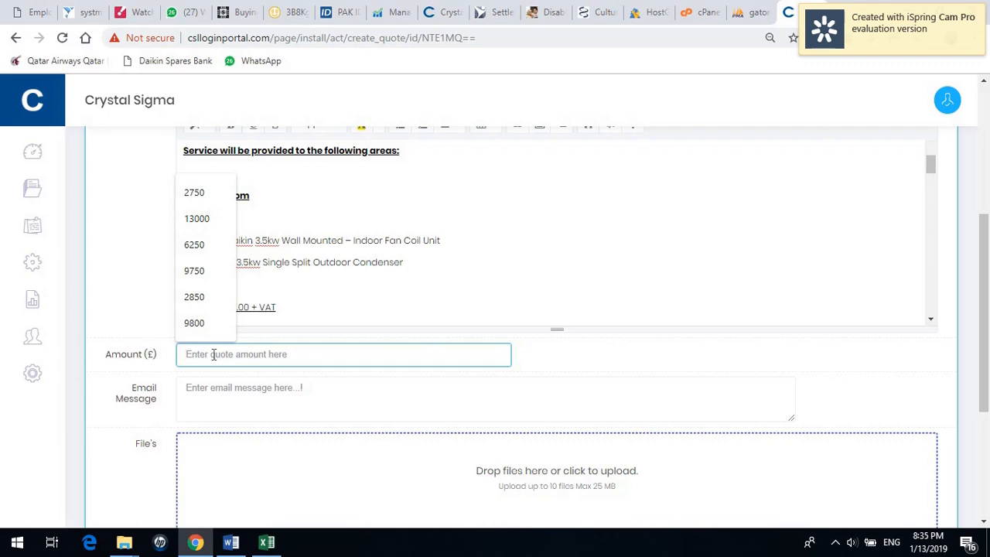
click(342, 304)
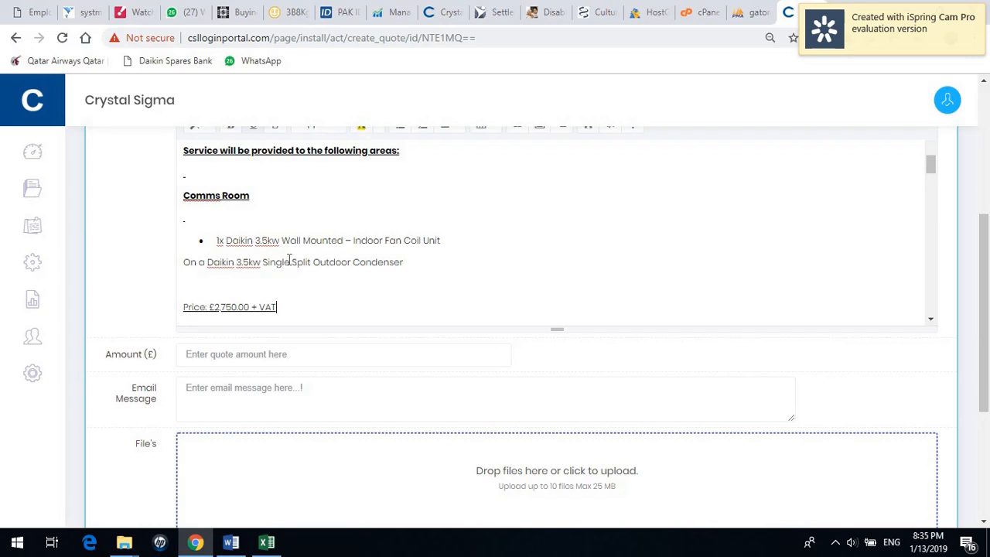
scroll(260, 212, down, 2)
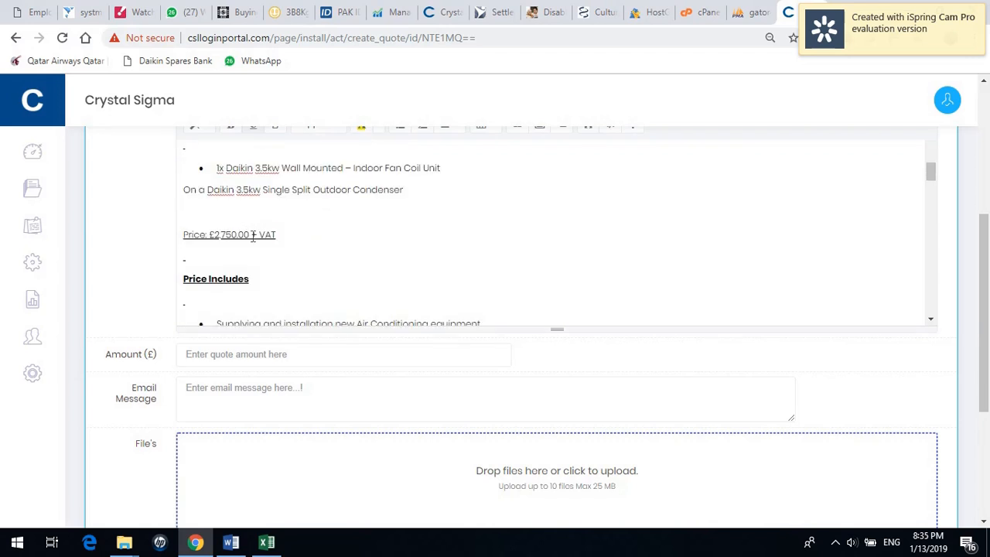
scroll(251, 235, up, 6)
scroll(252, 239, down, 6)
click(255, 354)
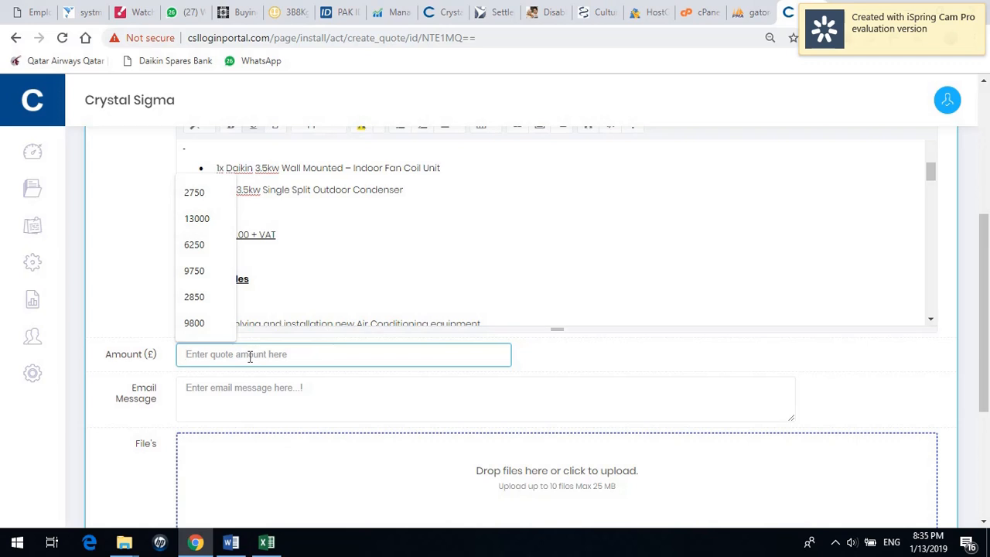
click(308, 258)
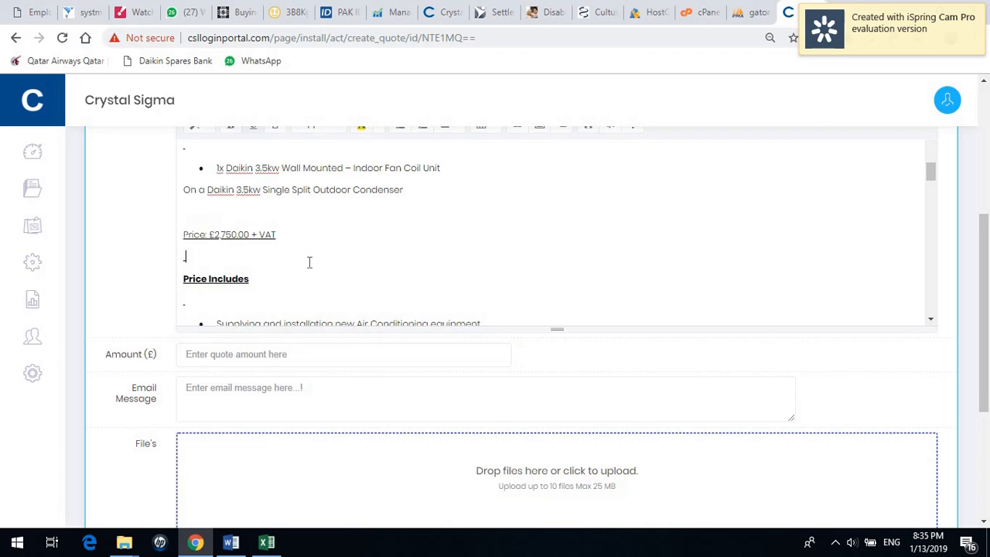
scroll(306, 259, up, 1)
scroll(298, 277, up, 1)
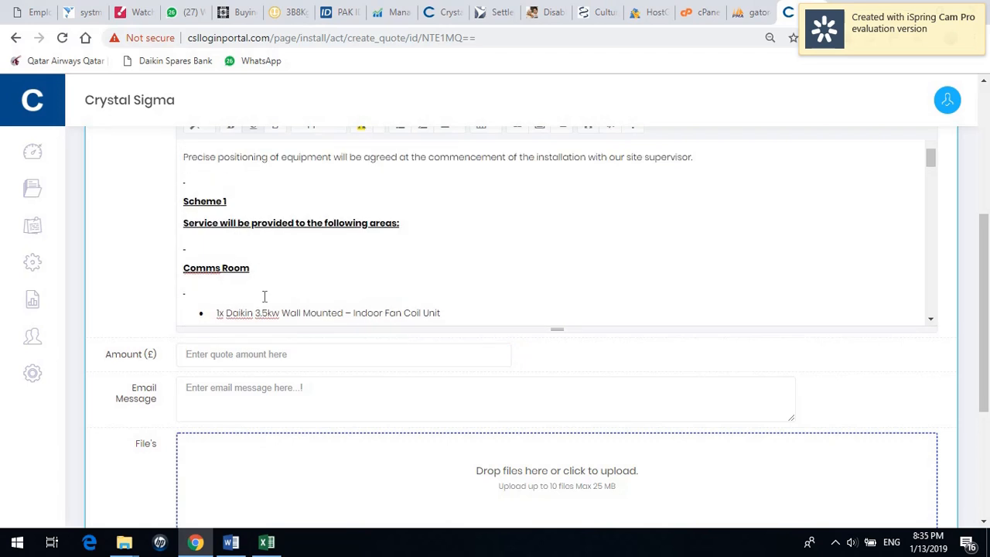
scroll(309, 281, down, 3)
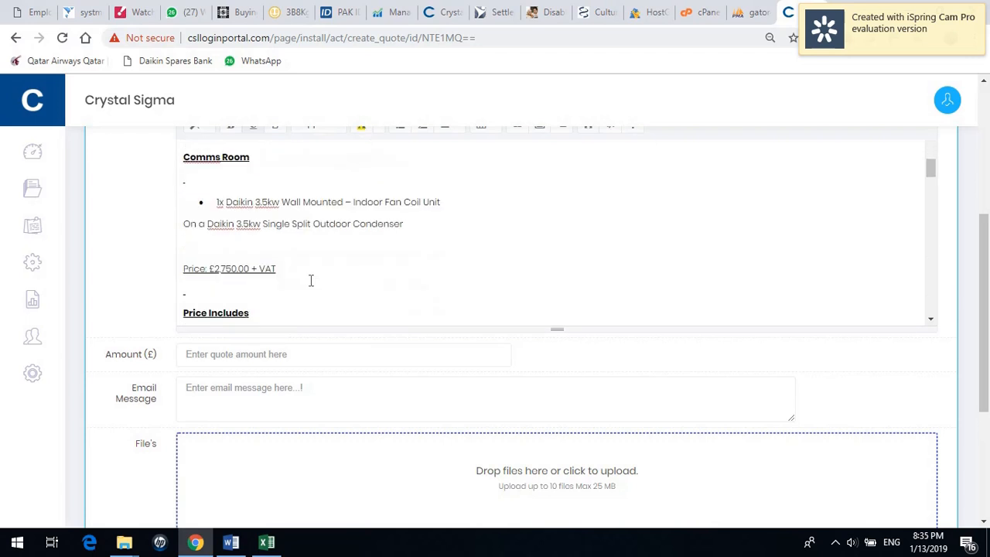
click(215, 184)
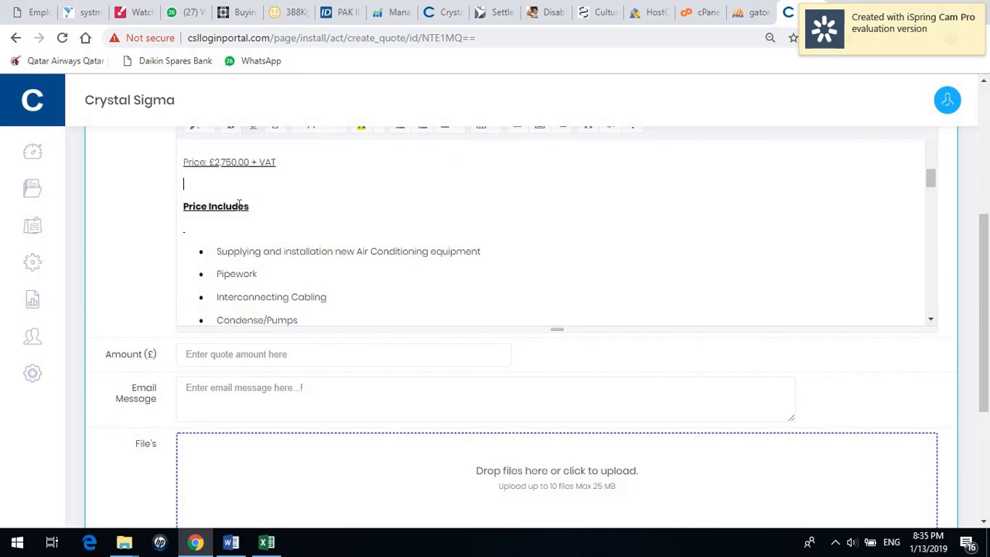
Enter 2750 in the Amount (£) field.
click(206, 355)
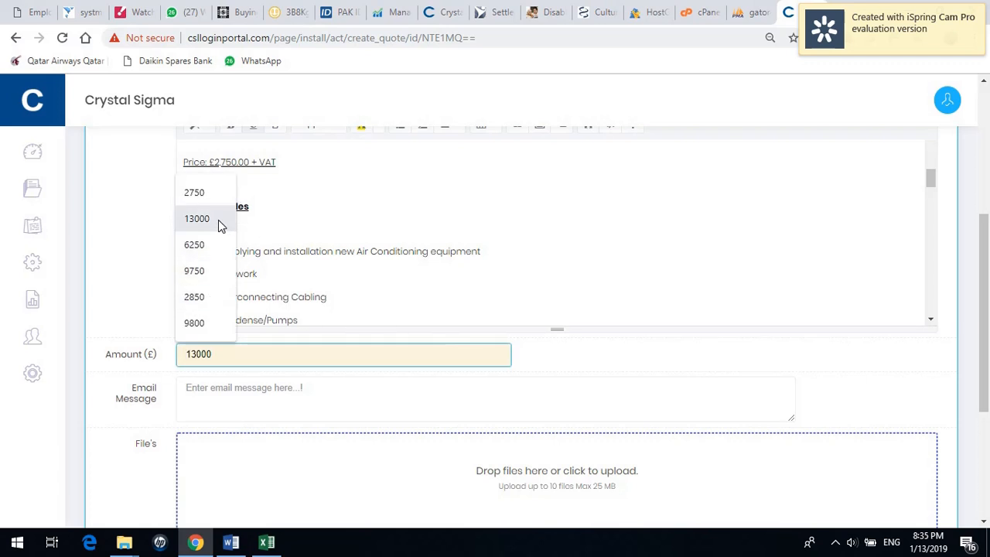
click(341, 202)
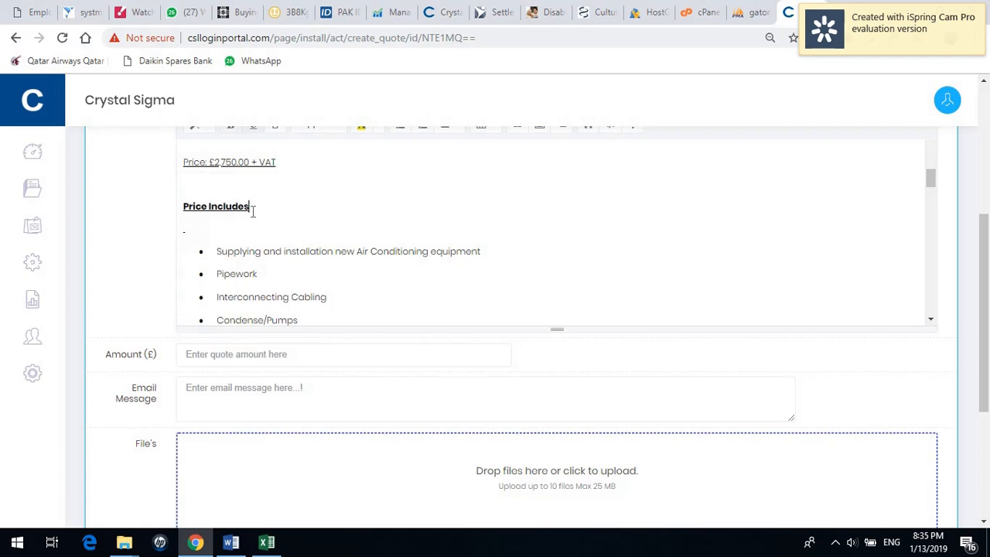
click(229, 354)
text(2750)
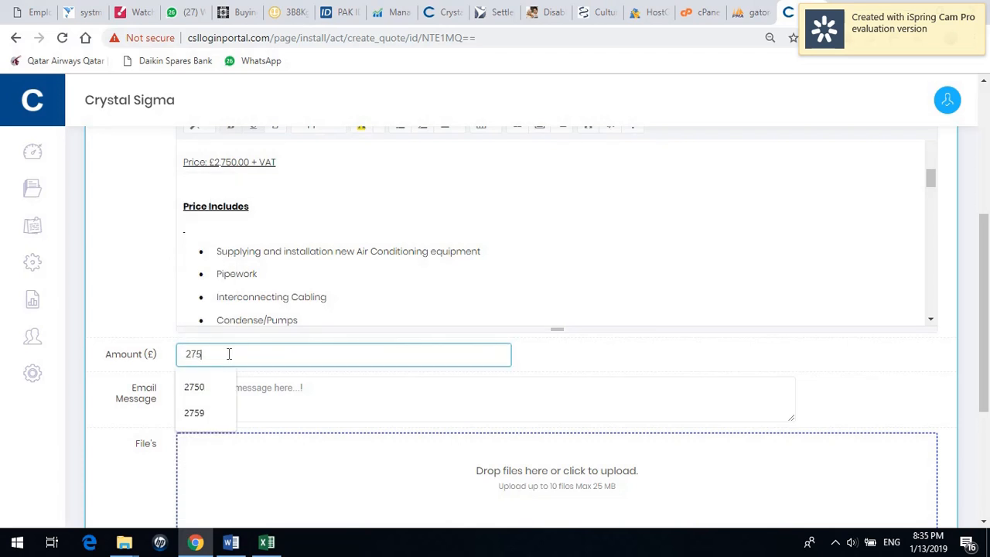
click(331, 385)
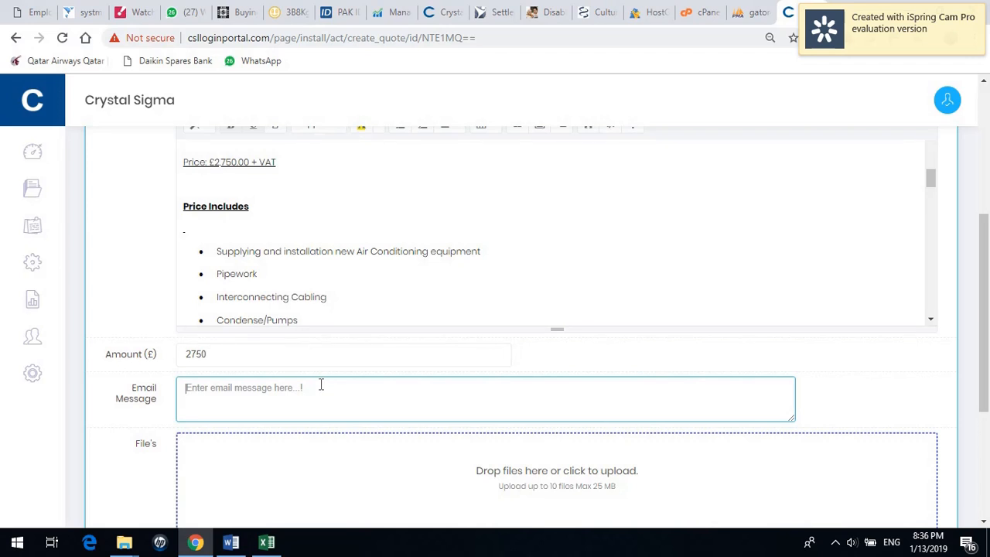
Write the e-mail greeting the customer, noting today's site visit and the attached quote and documents.
text(G)
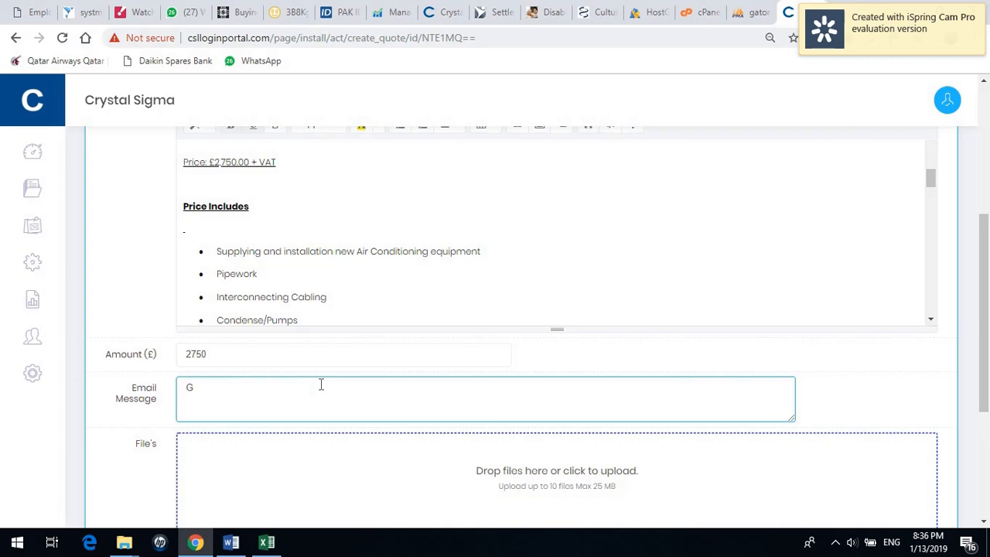
text(ood Afternoon Mr John SMith)
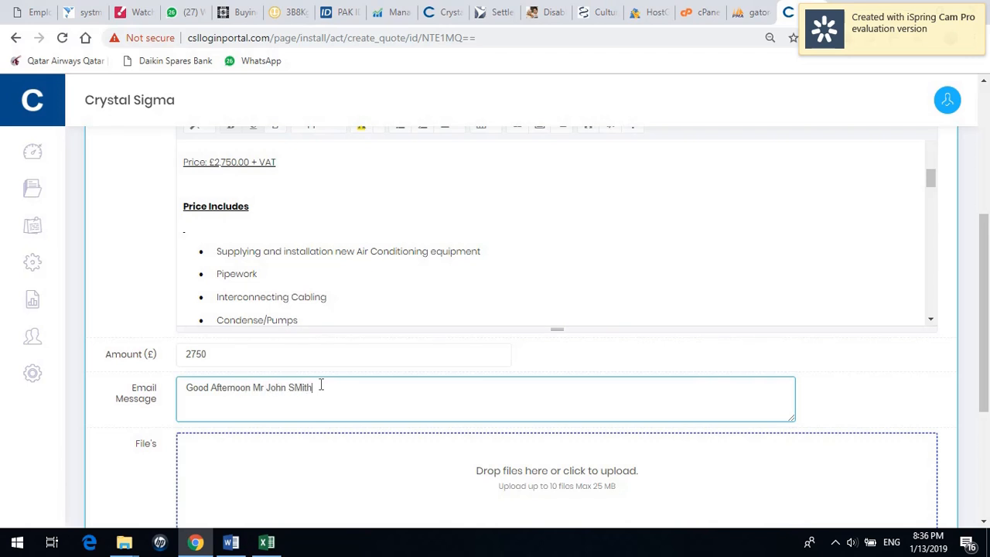
key(BackSpace)
key(BackSpace)
key(BackSpace)
key(BackSpace)
text(mith, Full)
key(BackSpace)
key(BackSpace)
text(rther to my recent )
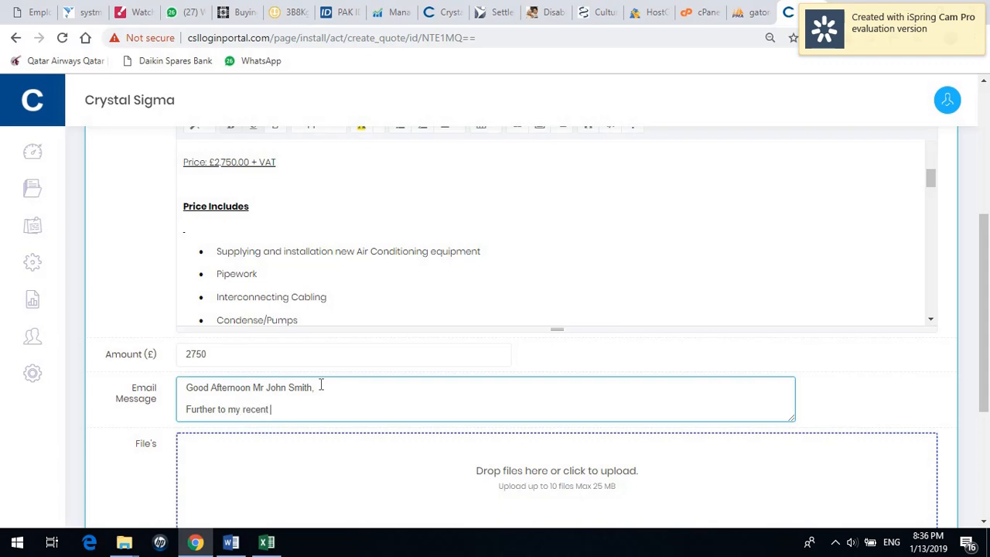
text(site visit tro)
text(oday )
text( please find )
text(quote atta)
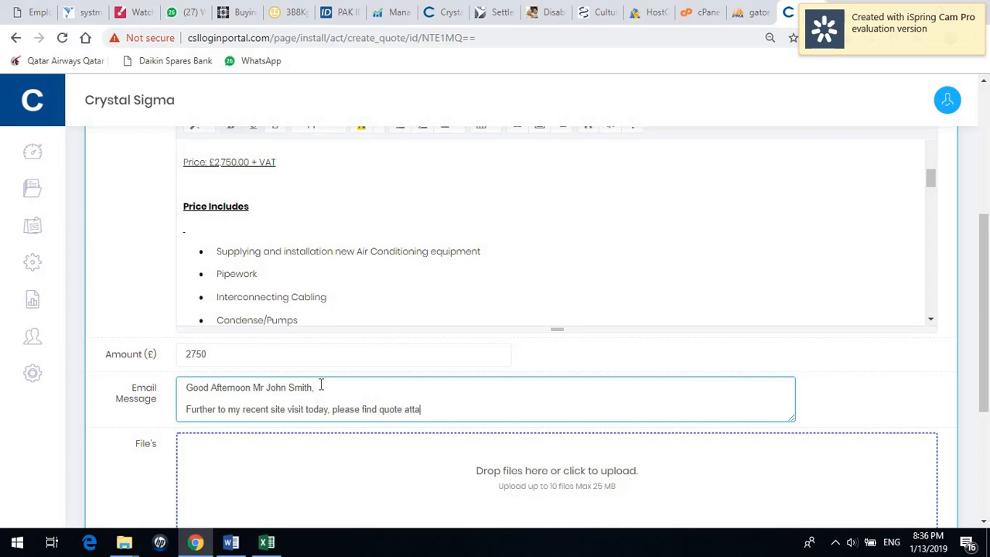
text(ched. I have also attached)
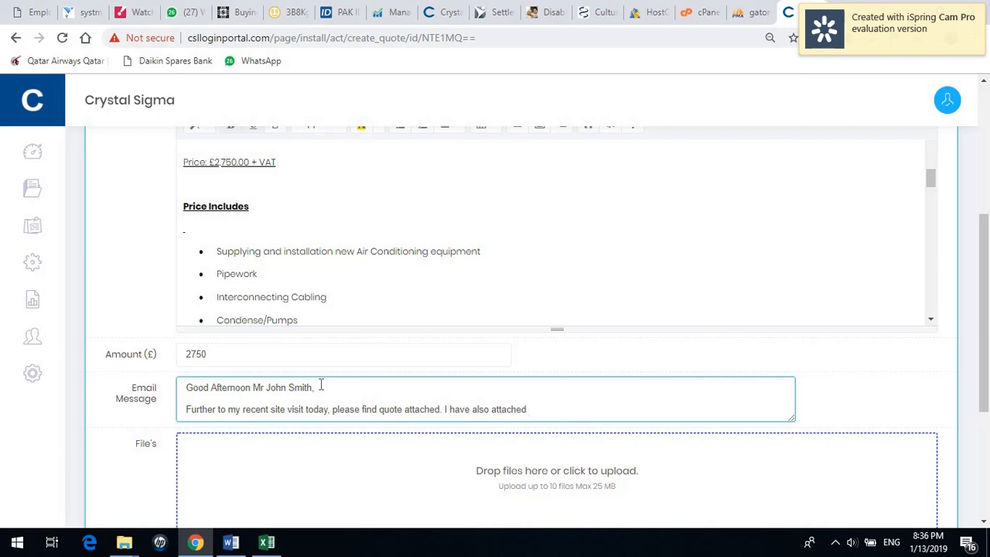
text(ew)
key(BackSpace)
key(BackSpace)
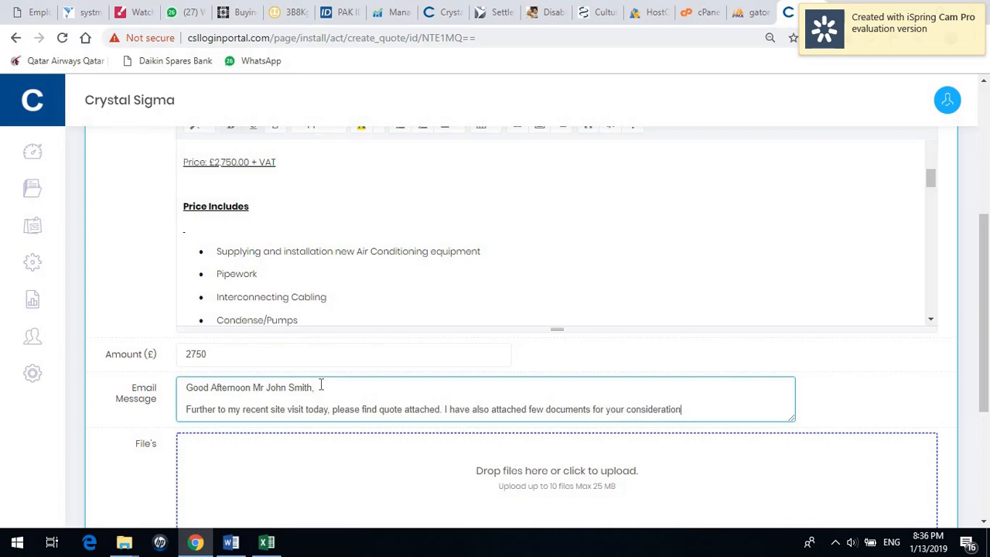
key(Return)
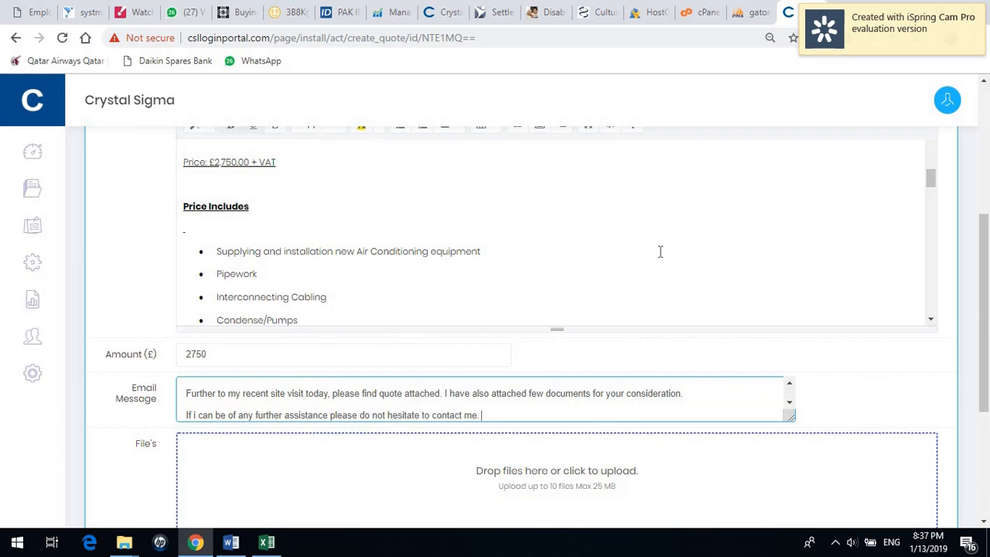
Restore the portal to half-screen and scroll the quote form down to its file upload area.
click(940, 8)
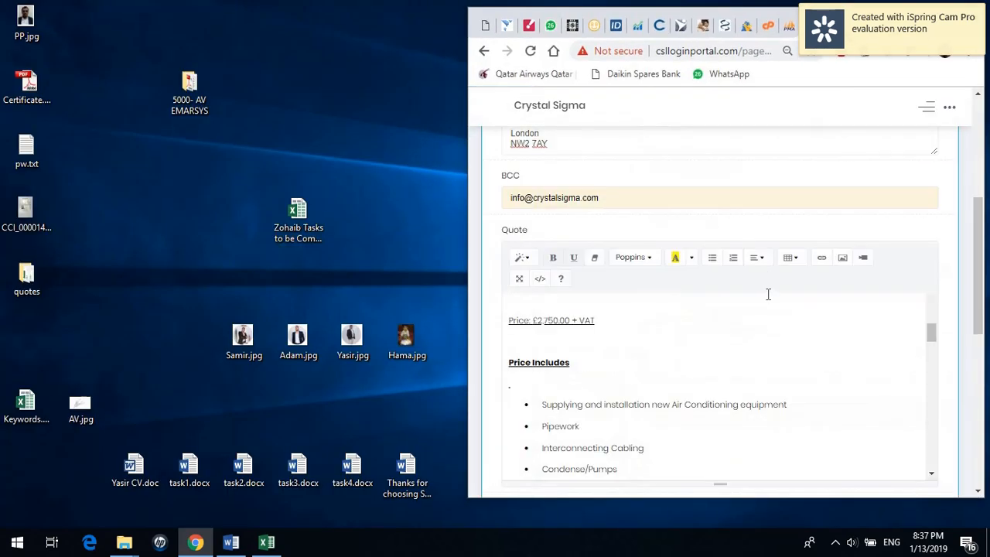
scroll(708, 297, down, 2)
scroll(707, 297, down, 10)
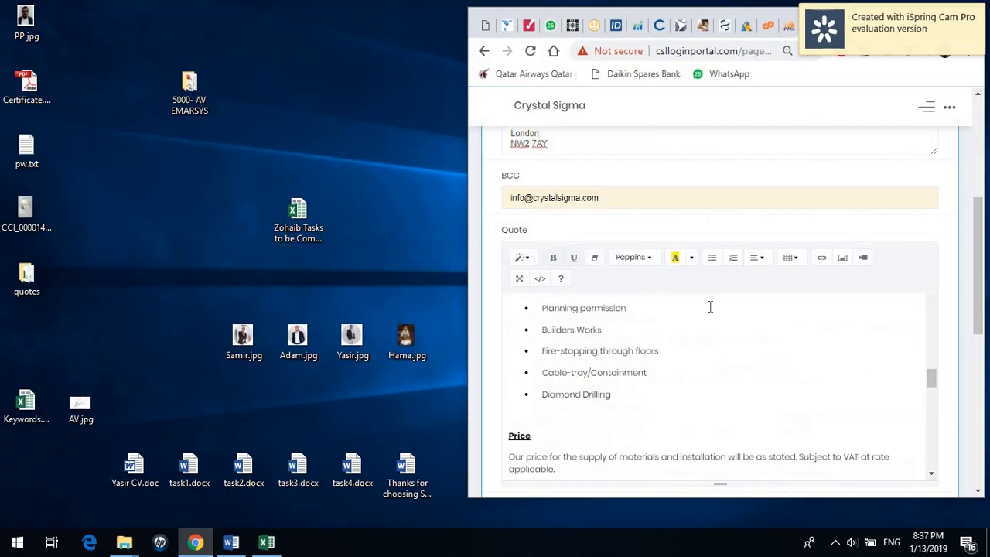
scroll(710, 307, down, 10)
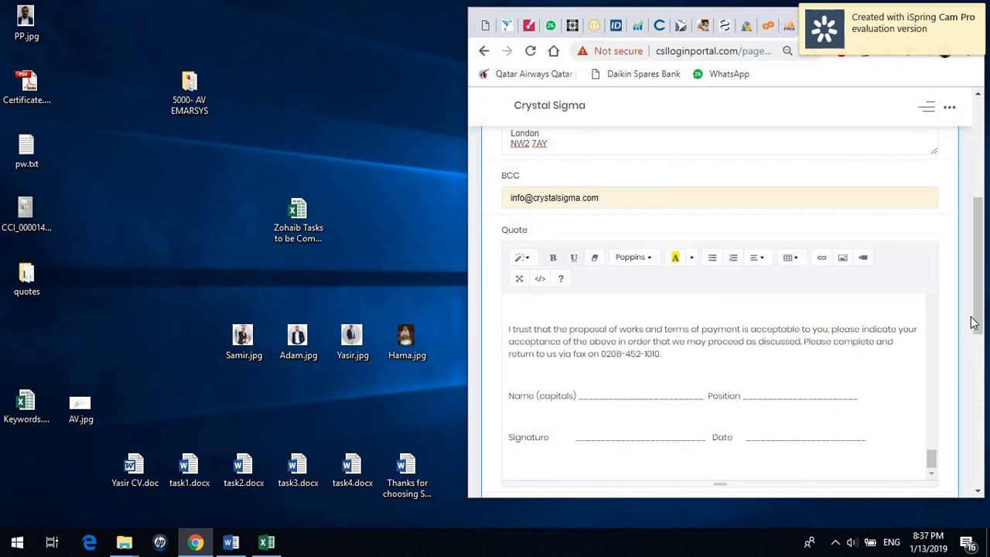
drag(973, 323, 984, 453)
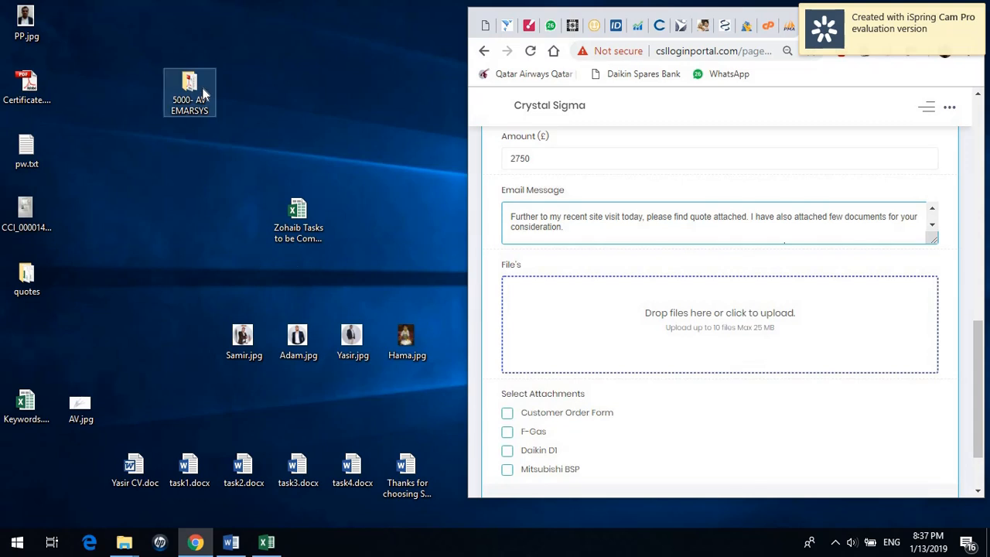
Upload the FTXM-M_RXM-M9 datasheet PDF from the 5000- AV EMARSYS folder, then maximize the portal.
mouse_move(125, 543)
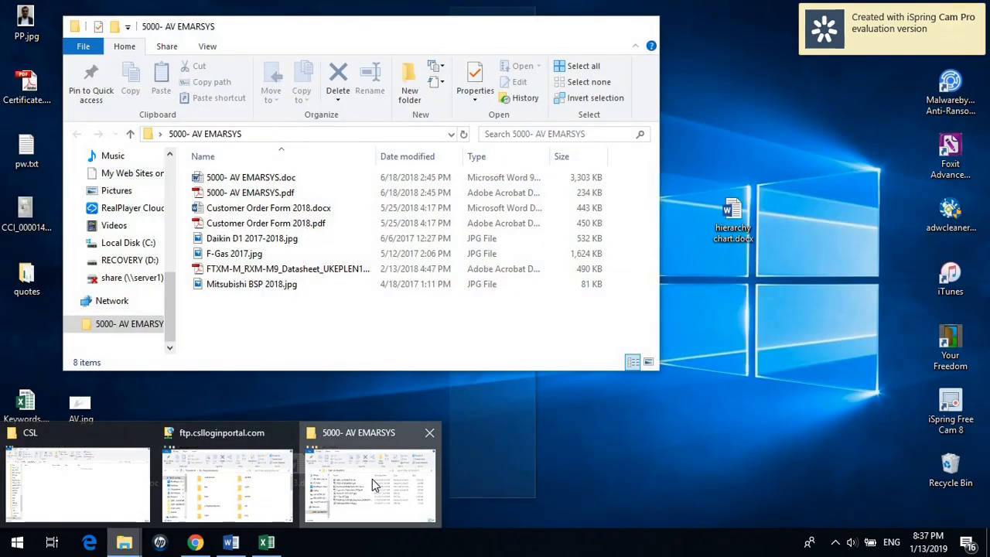
click(372, 479)
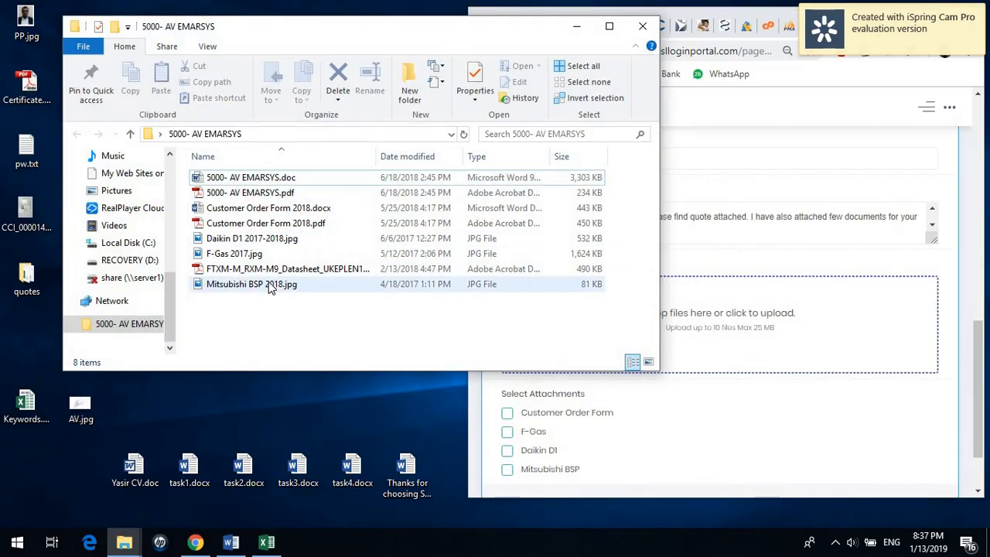
drag(268, 272, 740, 352)
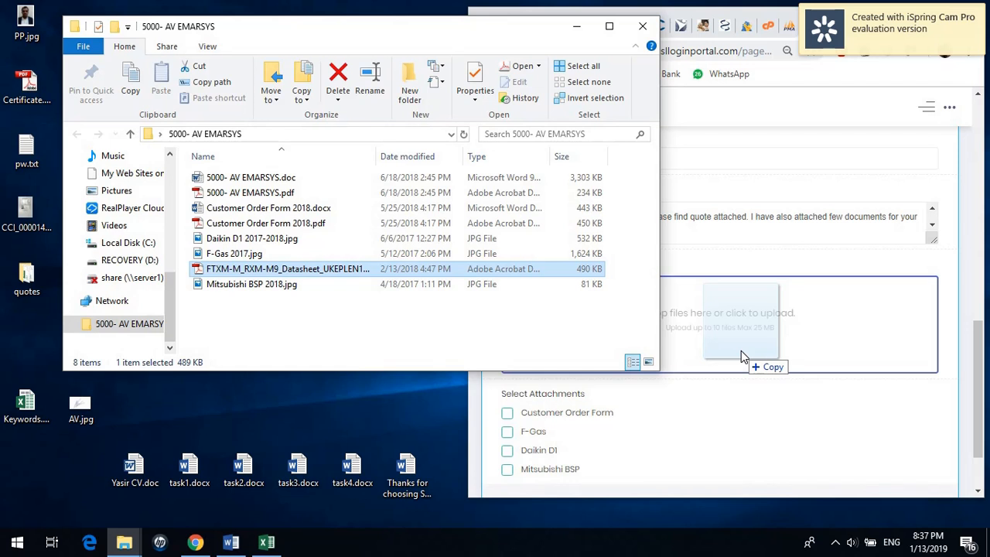
drag(741, 351, 740, 350)
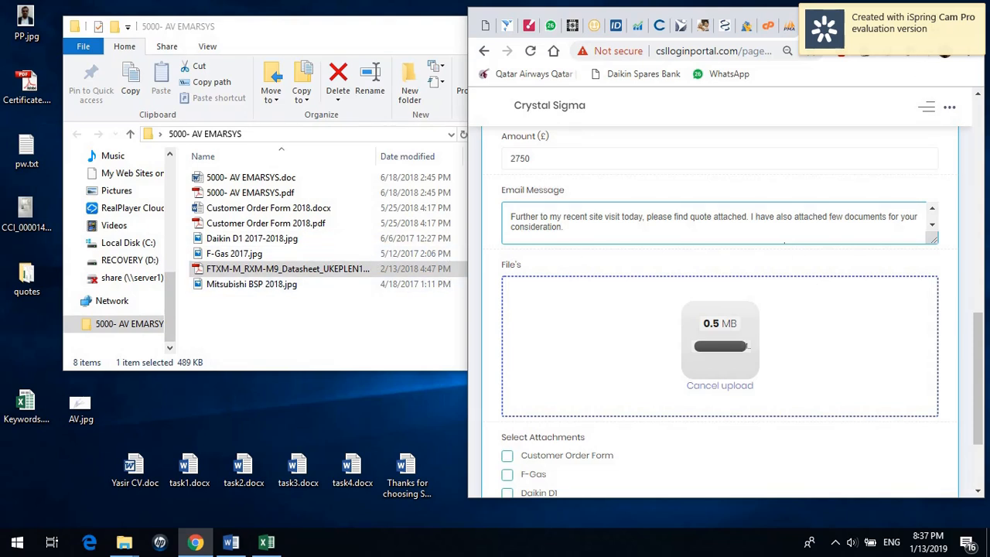
click(934, 16)
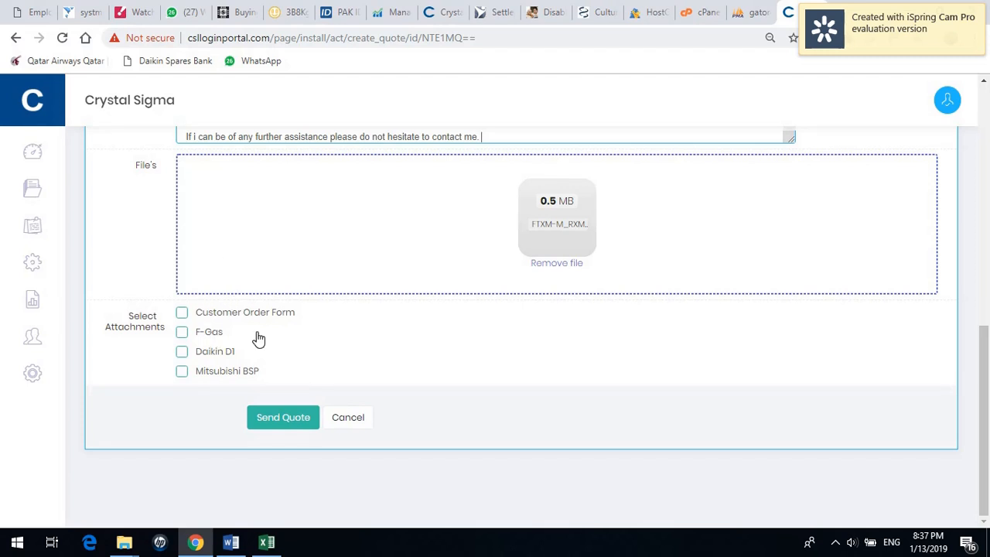
Attach Customer Order Form, F-Gas and Daikin D1, then send the £2750 quote.
click(182, 314)
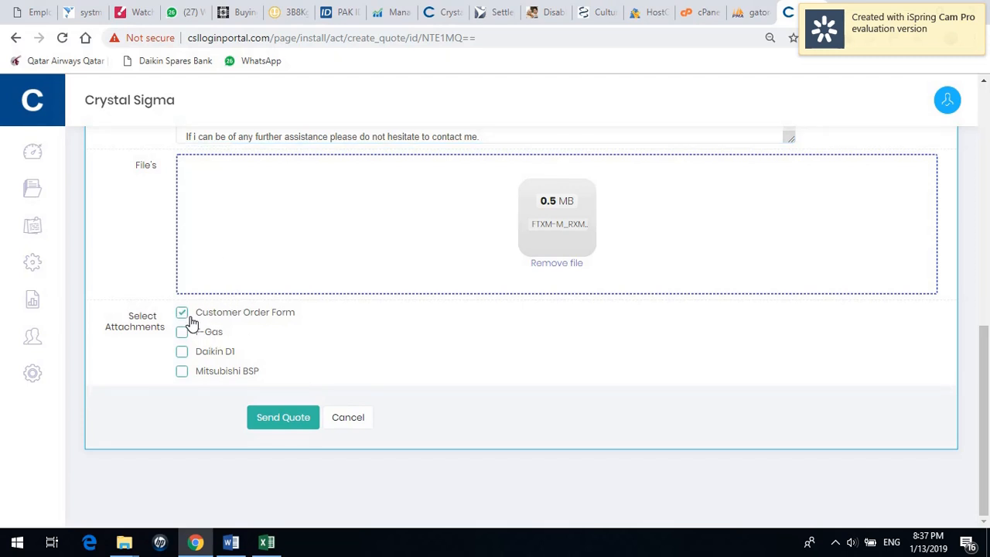
click(182, 333)
click(183, 353)
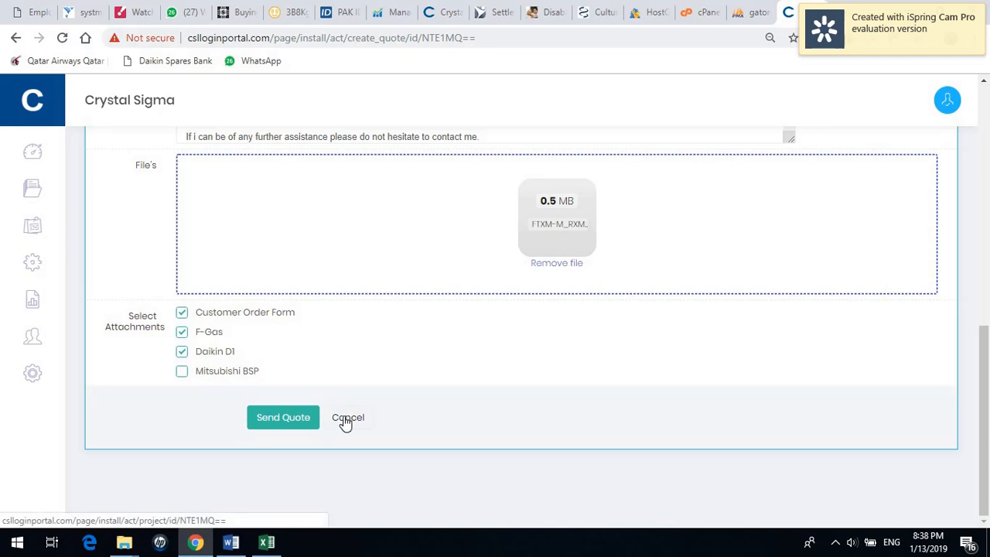
drag(980, 410, 982, 508)
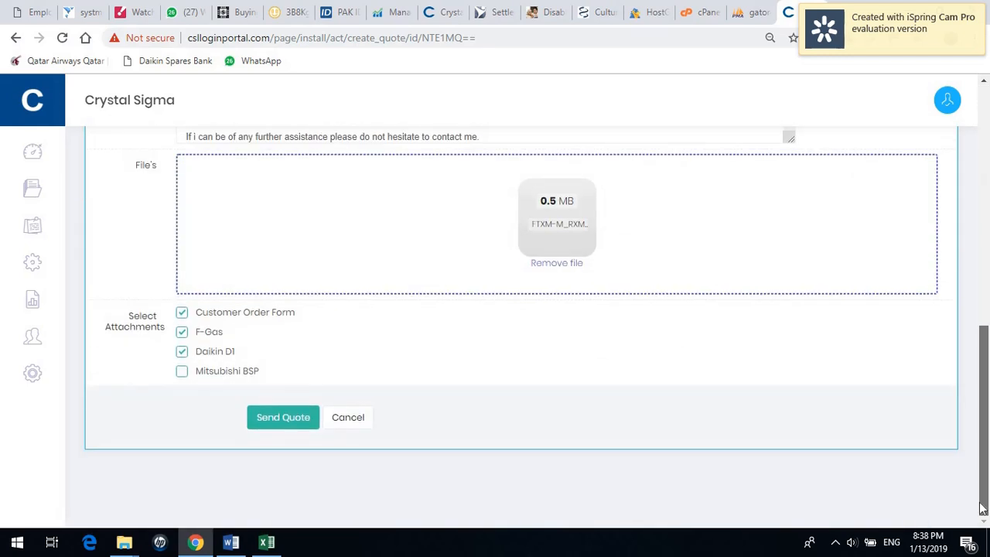
click(293, 423)
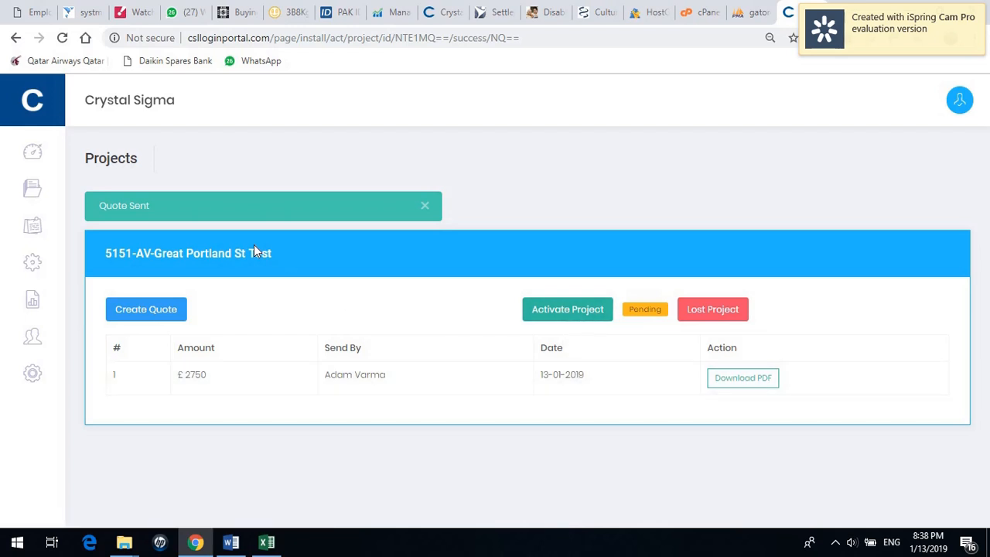
Review the Projects List showing 5151 Pending at £2750, then open a new browser tab.
mouse_move(50, 199)
click(133, 223)
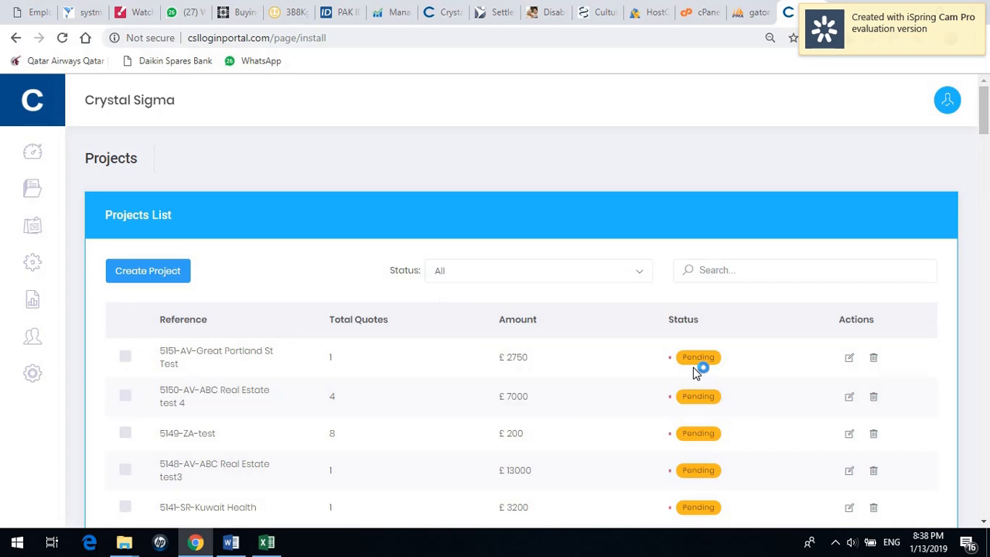
click(700, 364)
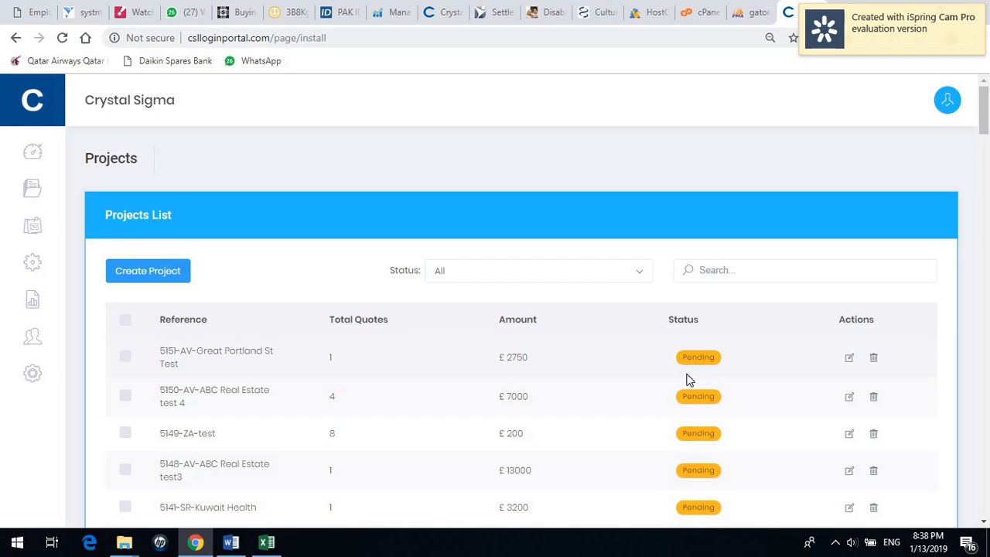
scroll(689, 379, down, 10)
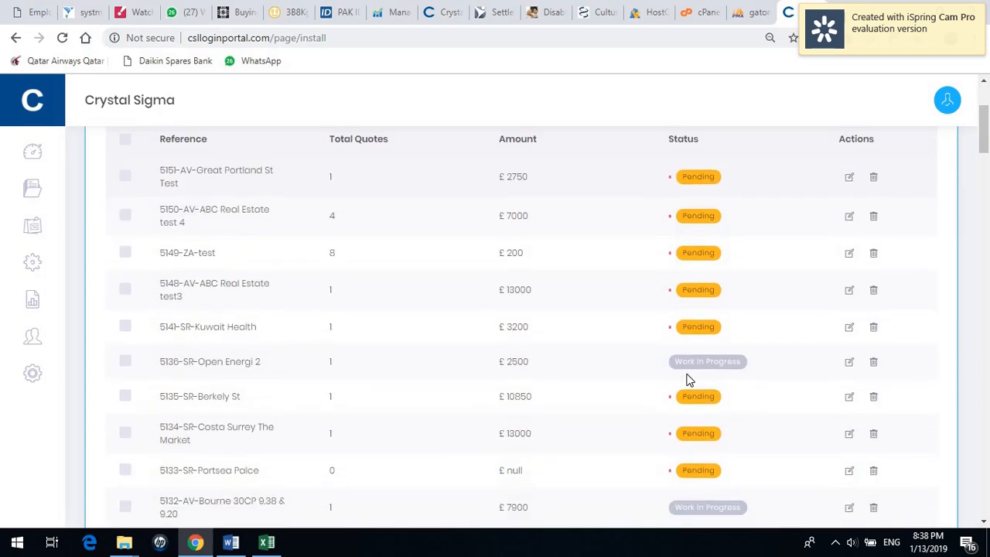
scroll(689, 379, down, 5)
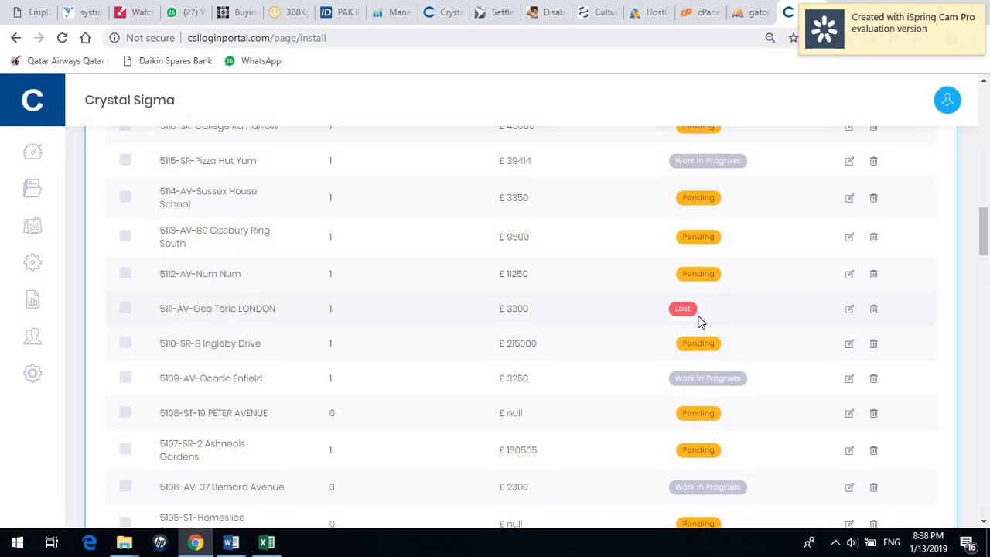
scroll(717, 362, down, 5)
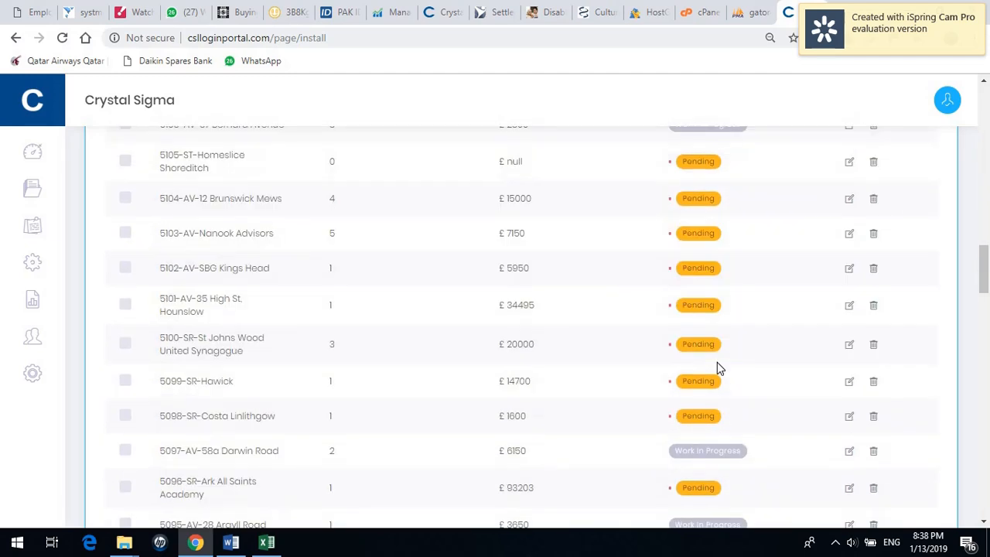
scroll(715, 420, down, 5)
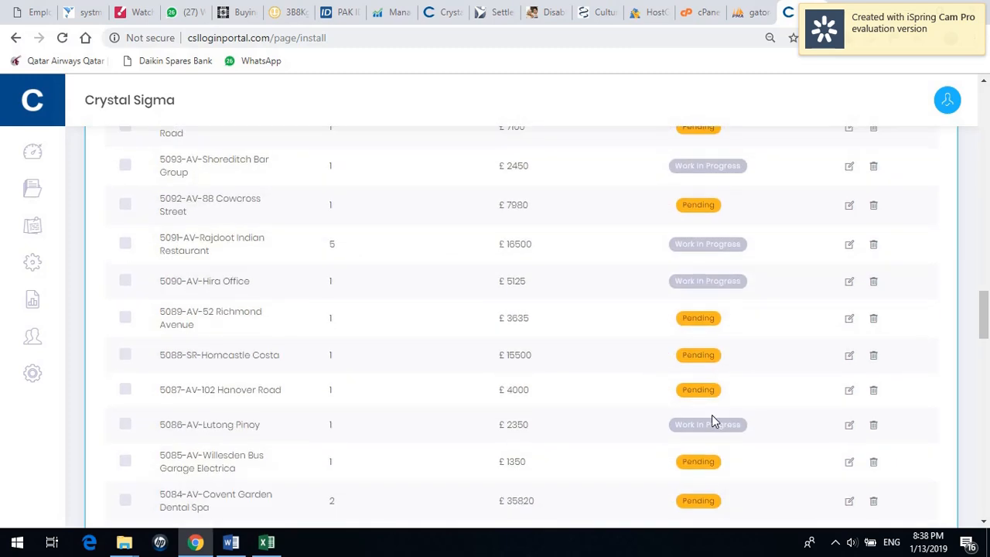
scroll(711, 414, up, 20)
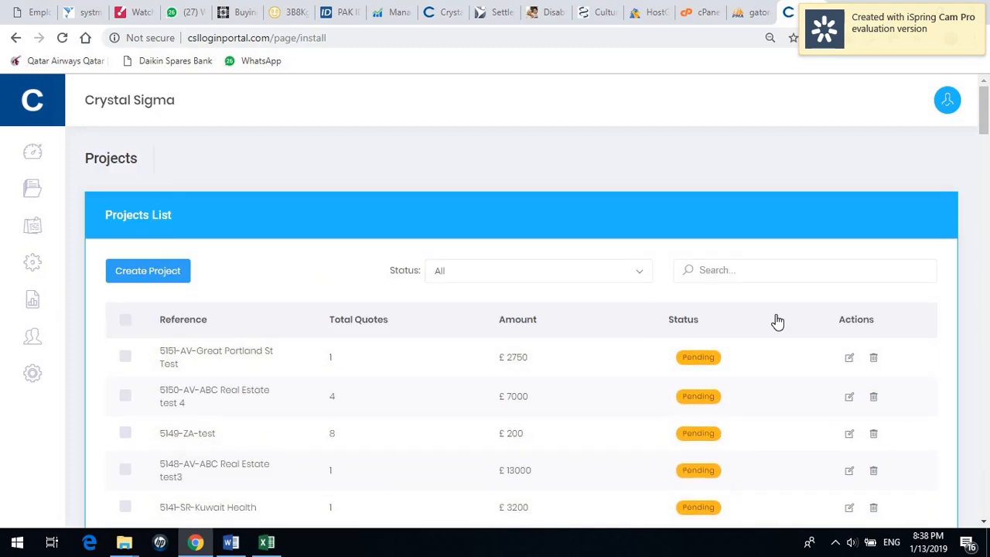
click(849, 357)
key(ctrl+t)
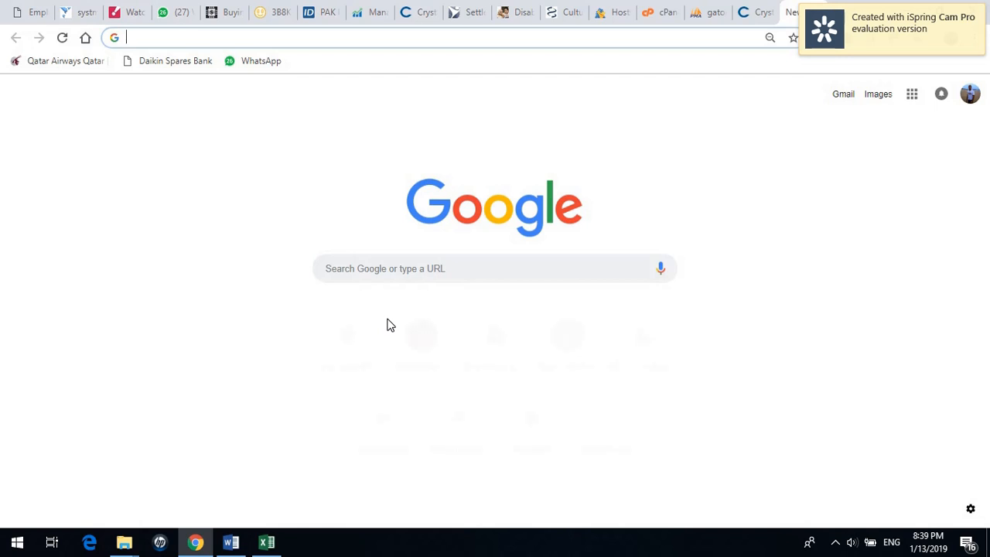
Go to Outlook mail and open the newest Crystal Sigma Quote email.
click(359, 342)
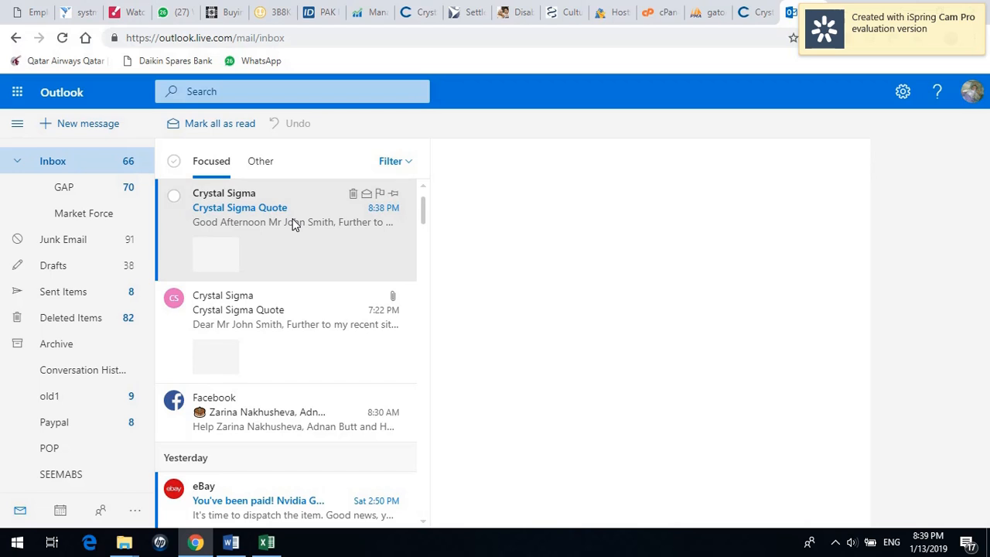
click(348, 222)
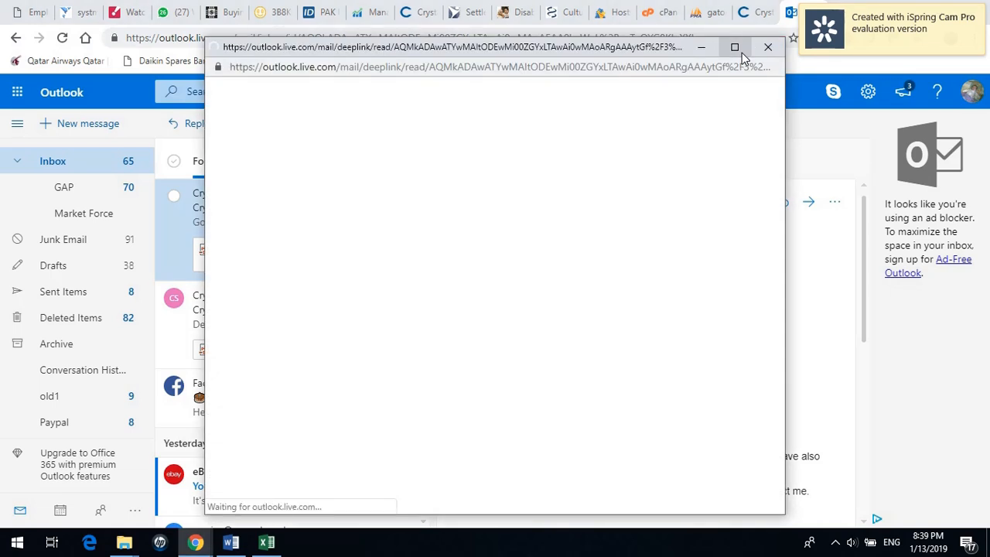
Maximize the Crystal Sigma Quote email window to show its five attachments.
click(739, 48)
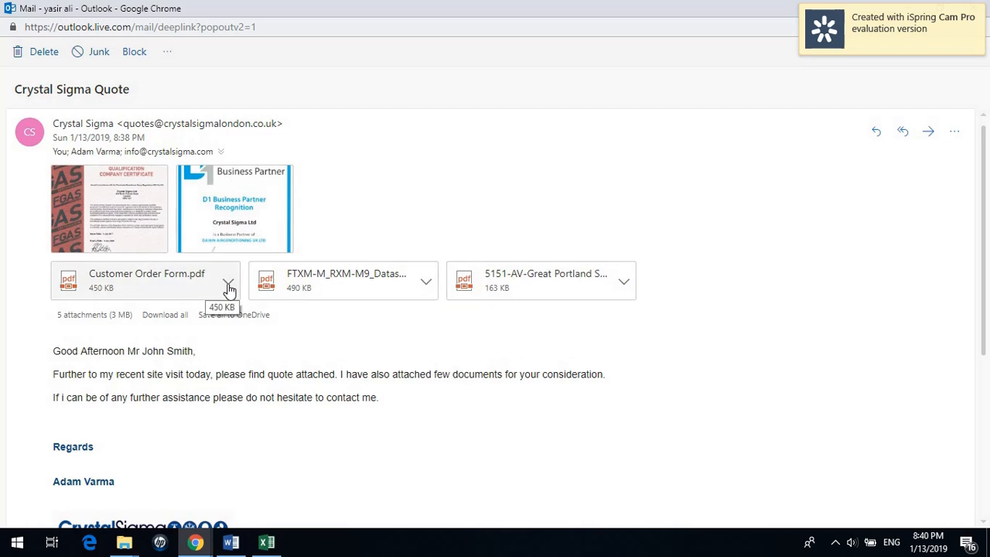
Preview the 5151 quote PDF priced at £2,750 + VAT, checking the customer details.
click(540, 296)
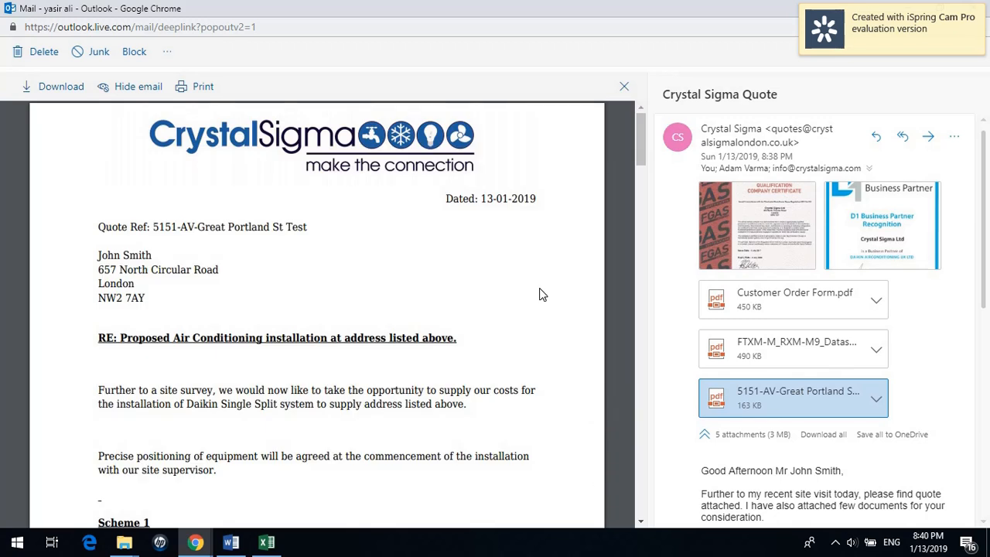
scroll(542, 290, down, 1)
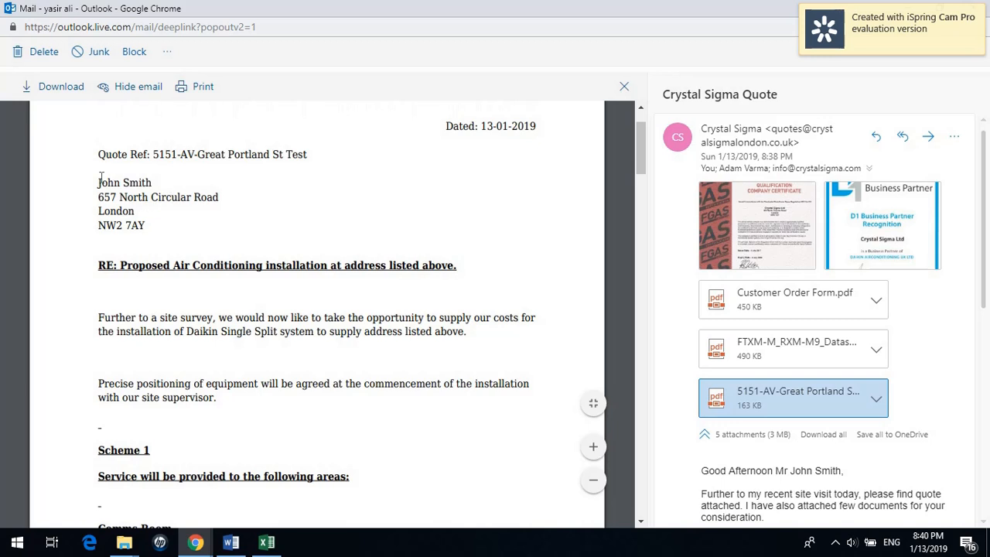
drag(99, 179, 153, 200)
scroll(275, 340, down, 10)
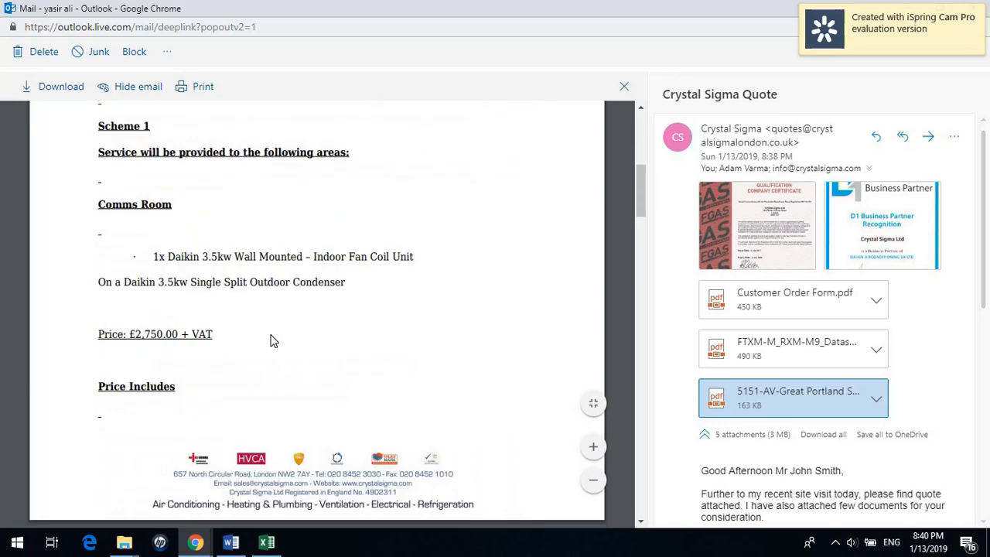
scroll(270, 334, down, 15)
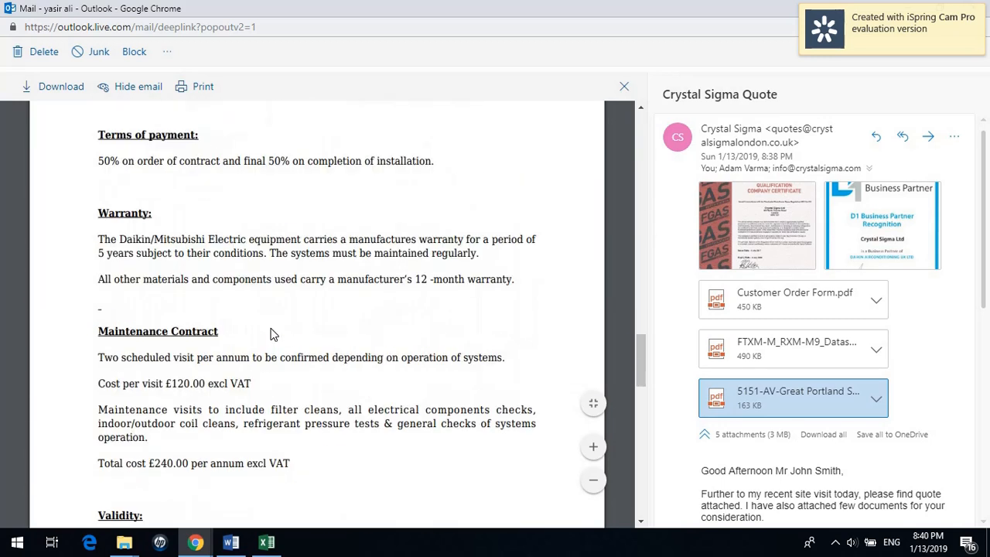
scroll(271, 332, down, 8)
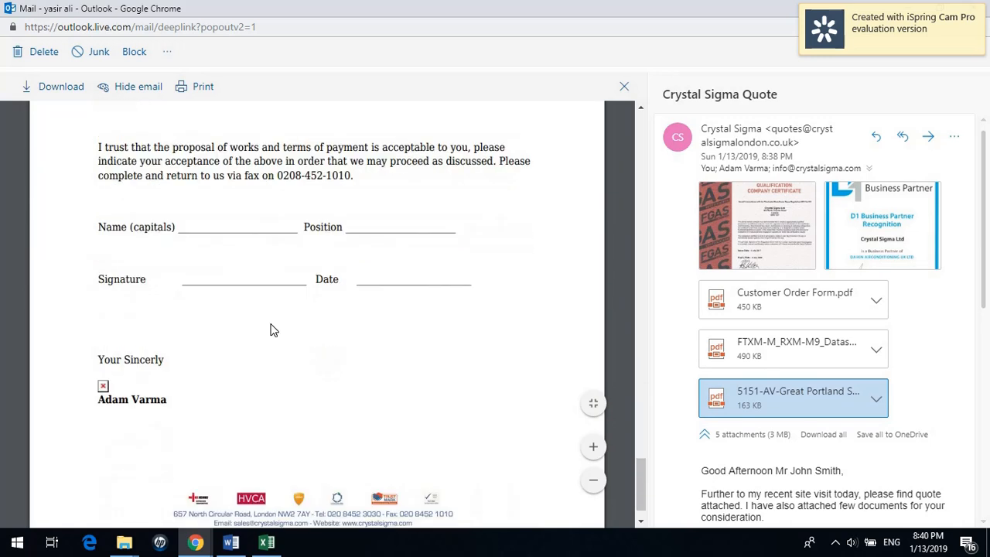
click(624, 86)
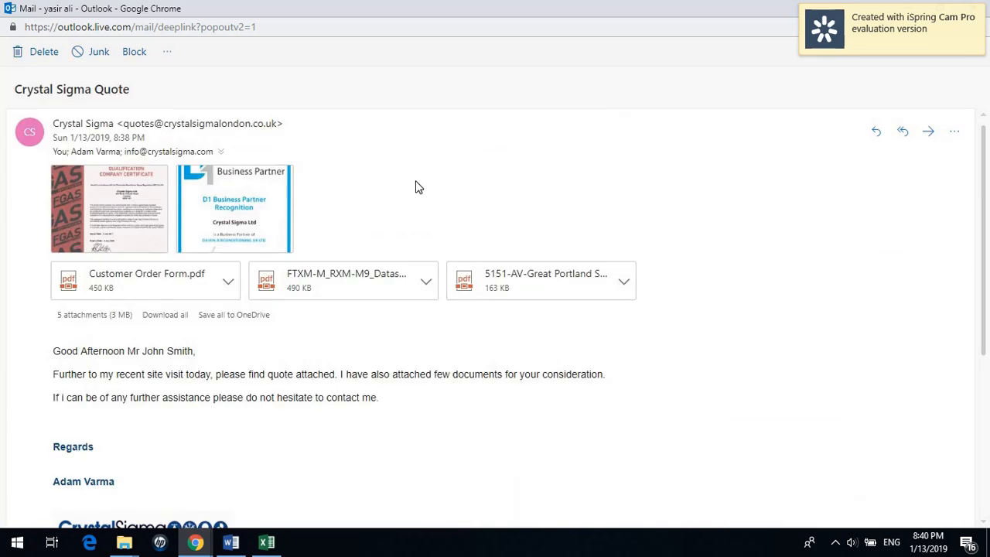
Review the email message, then close the email window and return to the Crystal Sigma projects list.
scroll(289, 359, down, 4)
scroll(289, 360, up, 2)
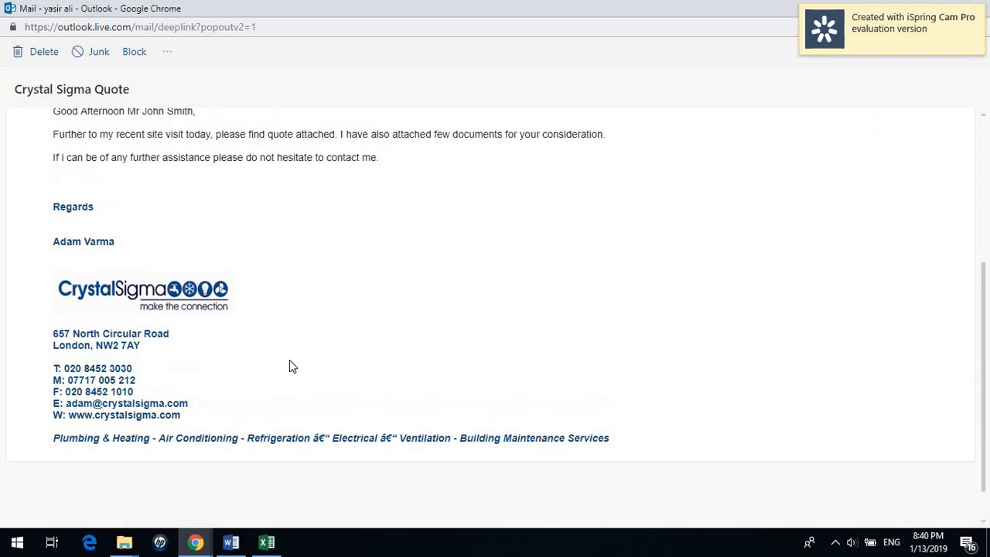
mouse_move(53, 222)
mouse_down()
mouse_move(93, 243)
mouse_move(177, 327)
mouse_move(302, 501)
mouse_move(370, 338)
mouse_up()
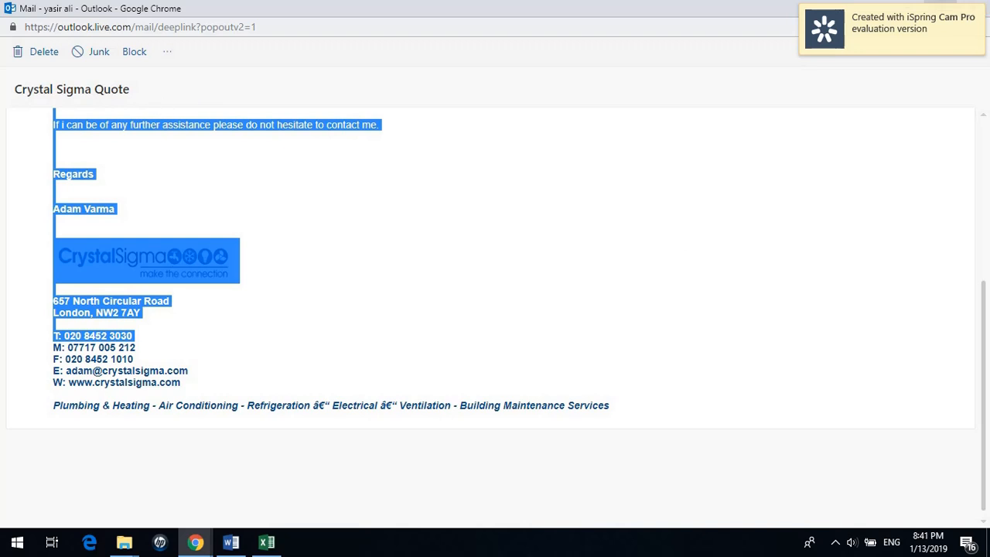
click(937, 7)
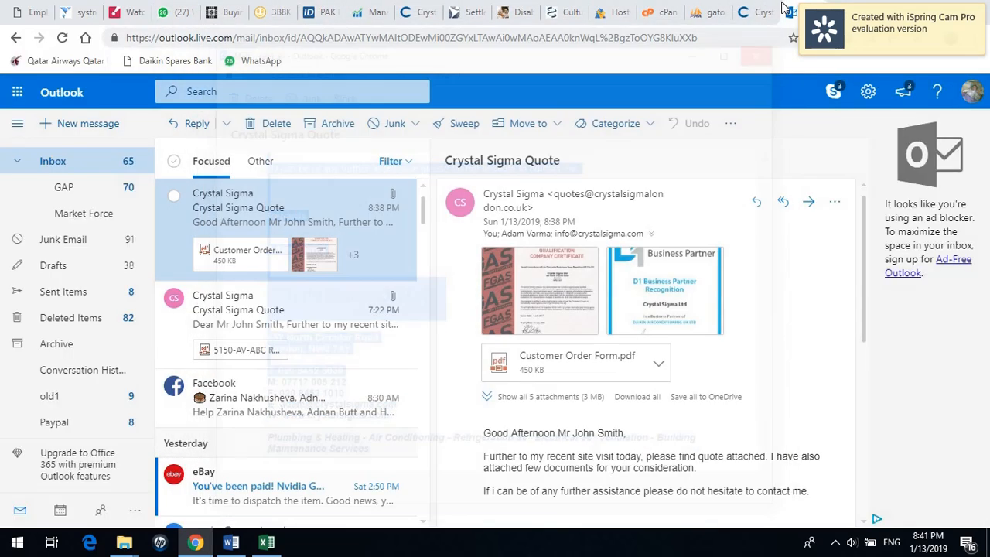
click(768, 46)
click(762, 10)
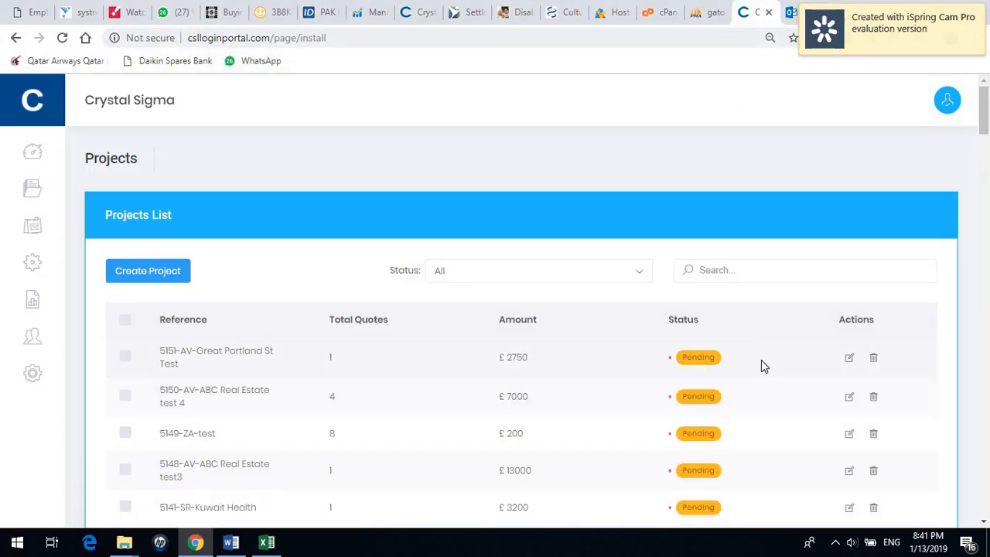
Open project 5151-AV-Great Portland St Test and create a new quote for it.
click(849, 360)
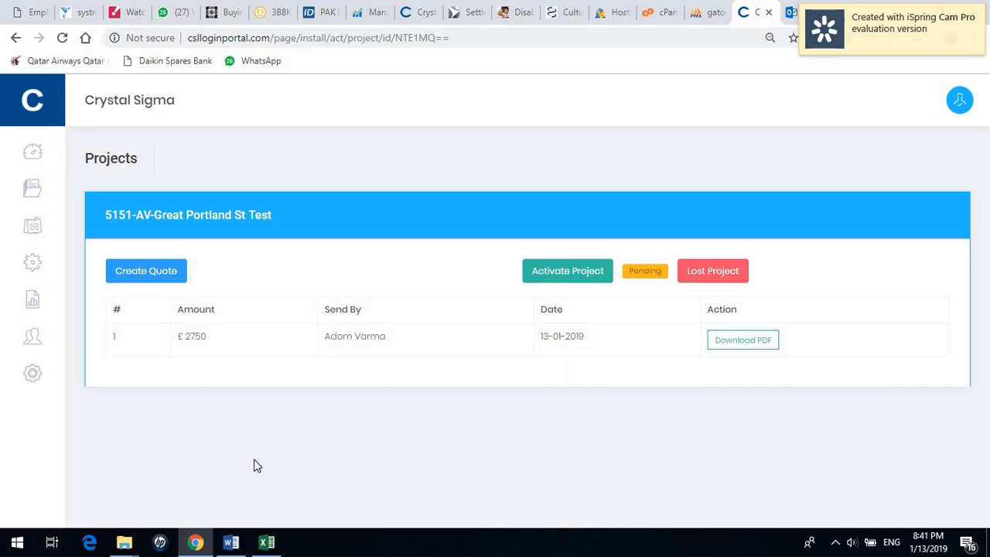
click(170, 280)
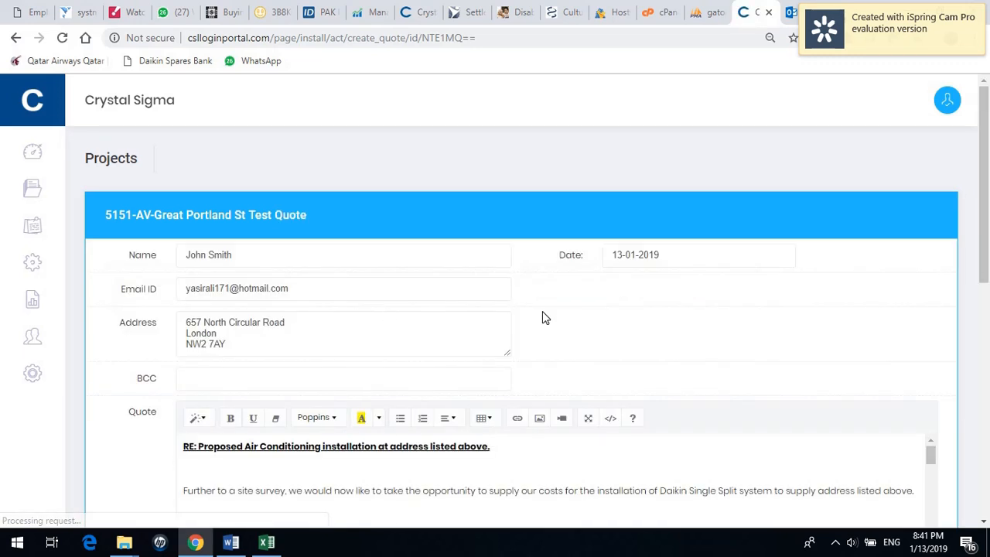
Change the indoor unit and condenser ratings from 3.5kw to 5.00kw.
scroll(988, 209, down, 2)
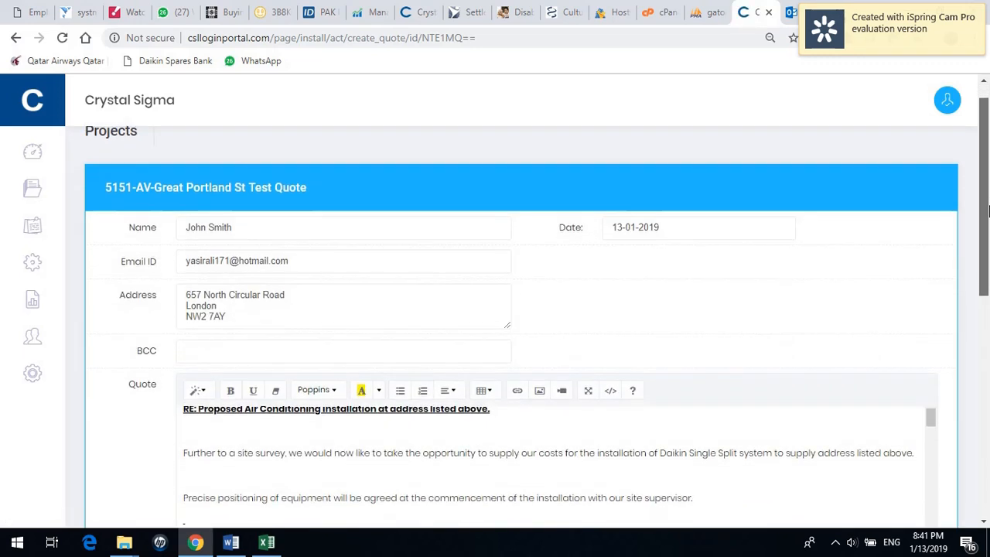
drag(987, 216, 988, 282)
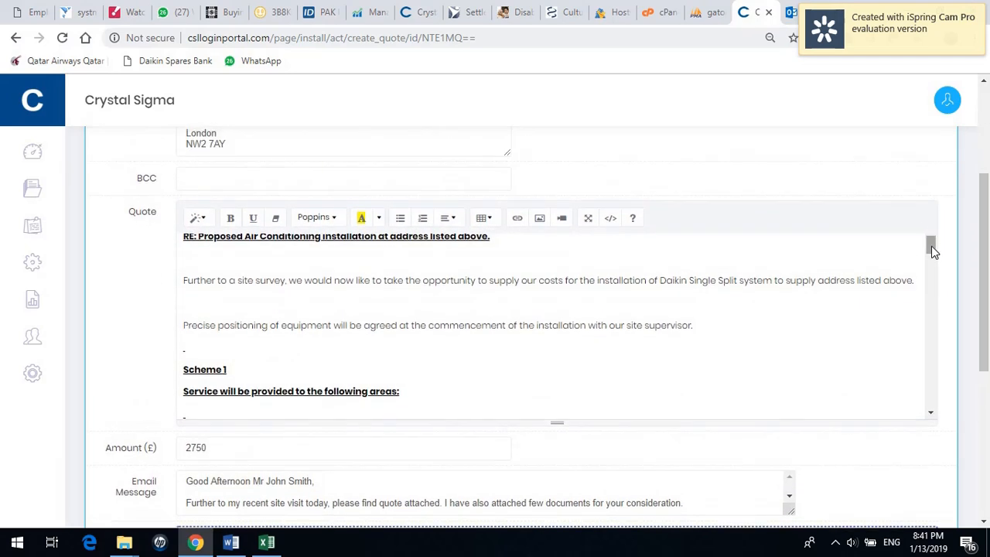
drag(931, 245, 932, 264)
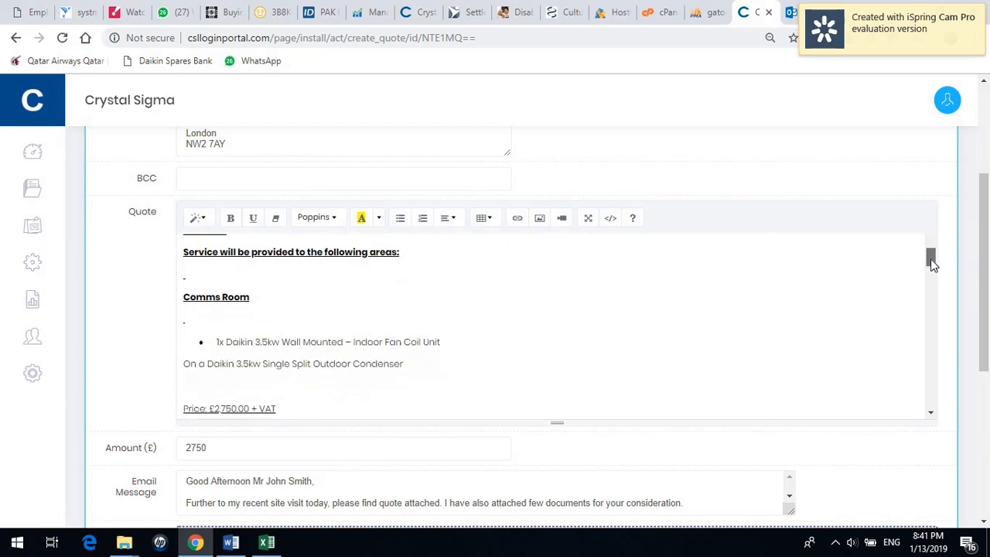
click(262, 287)
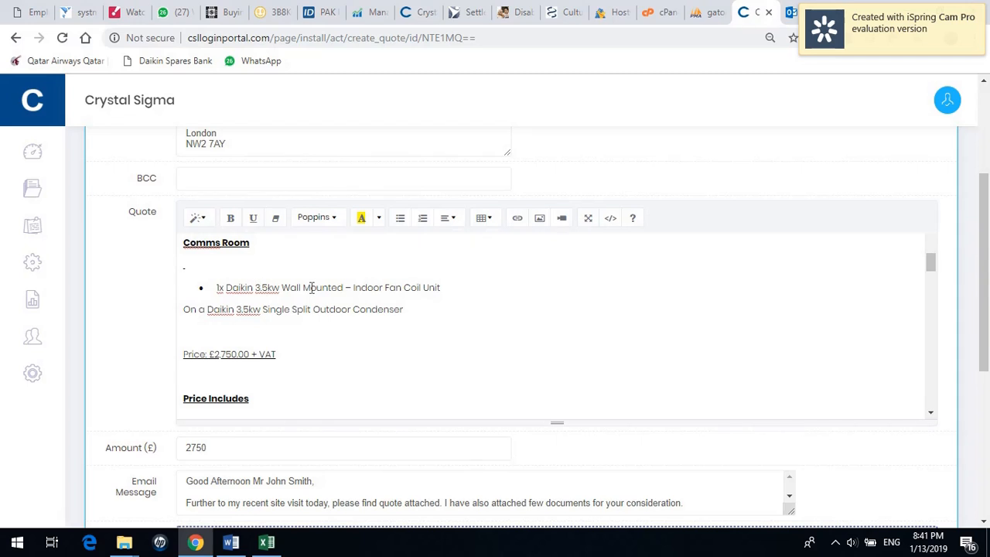
key(BackSpace)
key(BackSpace)
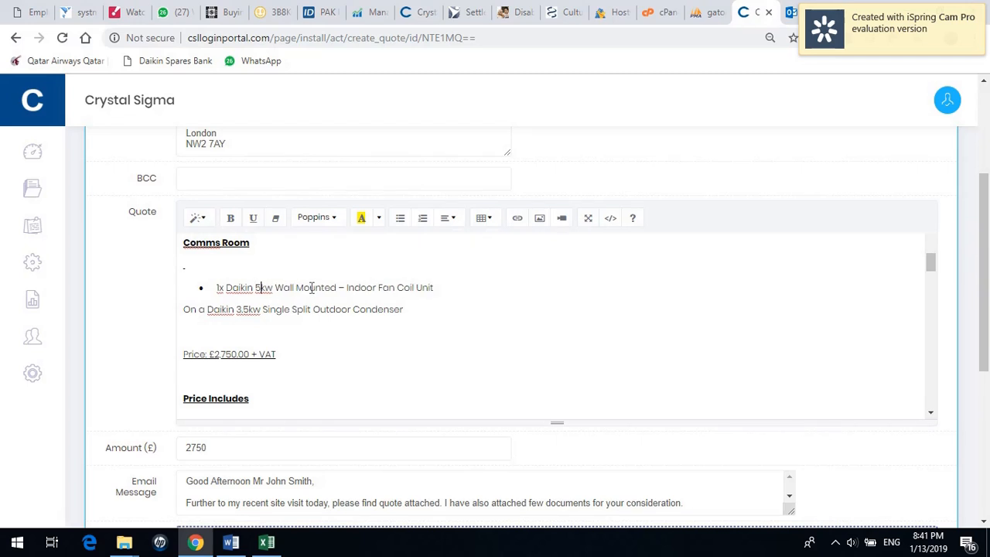
text(.0)
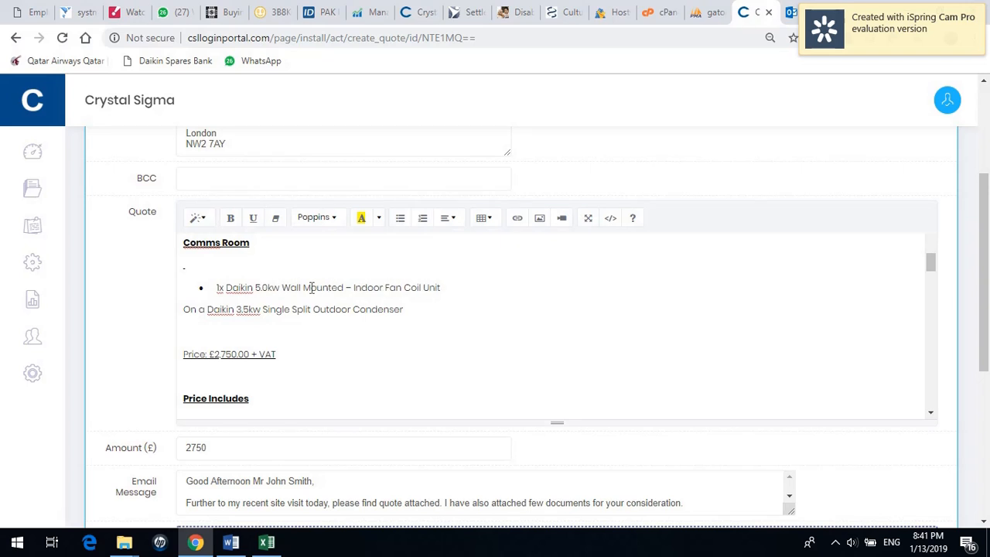
text(0)
key(Down)
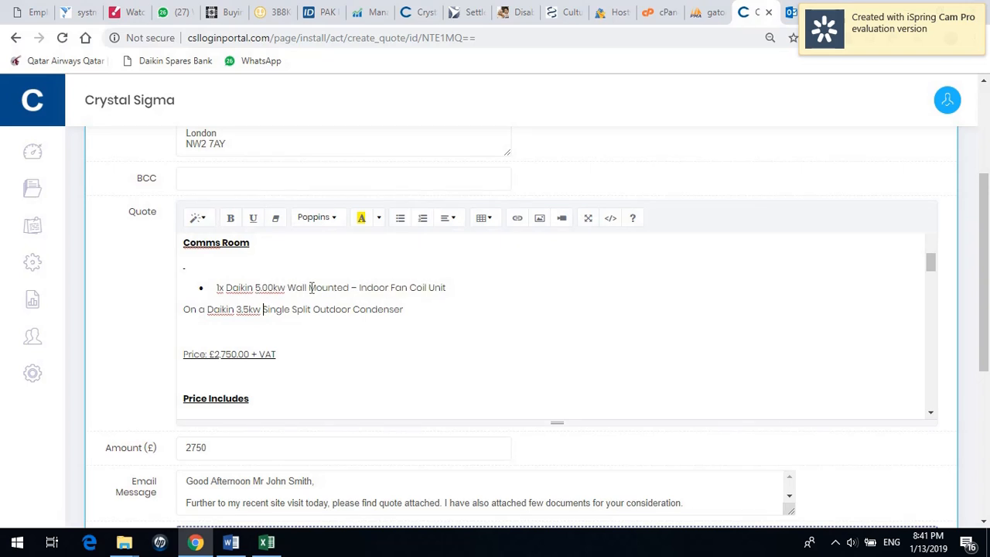
key(BackSpace)
key(BackSpace)
key(BackSpace)
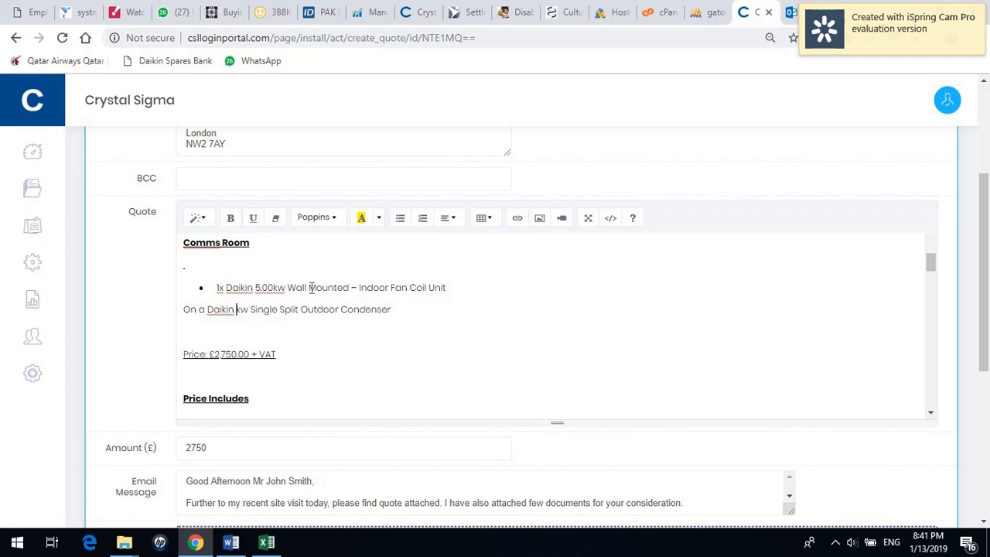
text(5.00)
Change the quoted price to £3,250.00 + VAT and set the Amount to 3200.
click(217, 354)
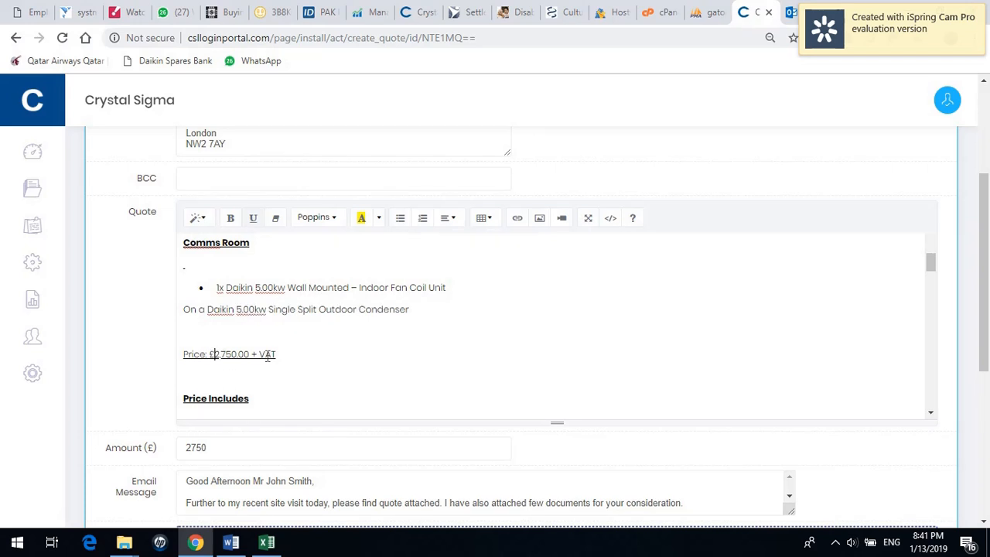
key(Delete)
text(3)
key(Delete)
text(2)
click(128, 450)
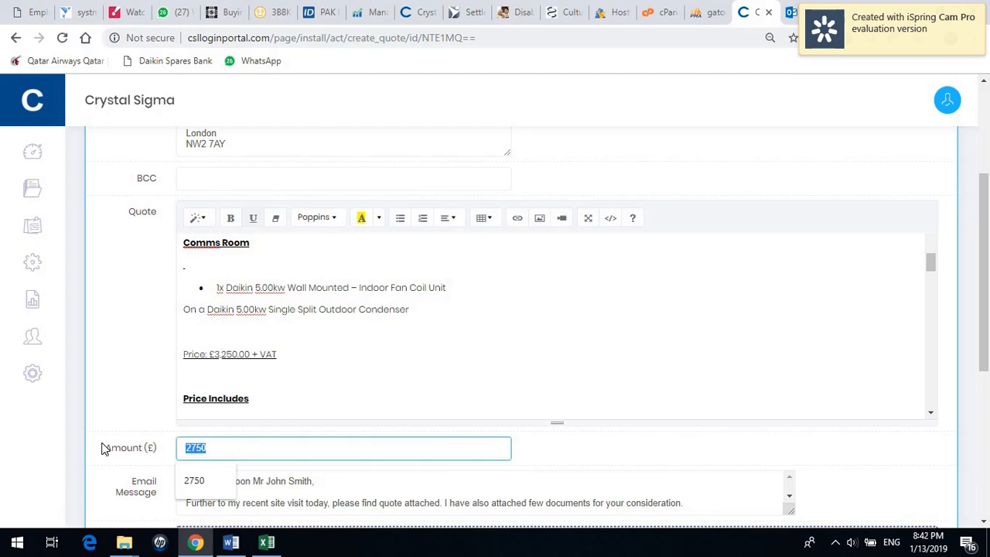
text(3200)
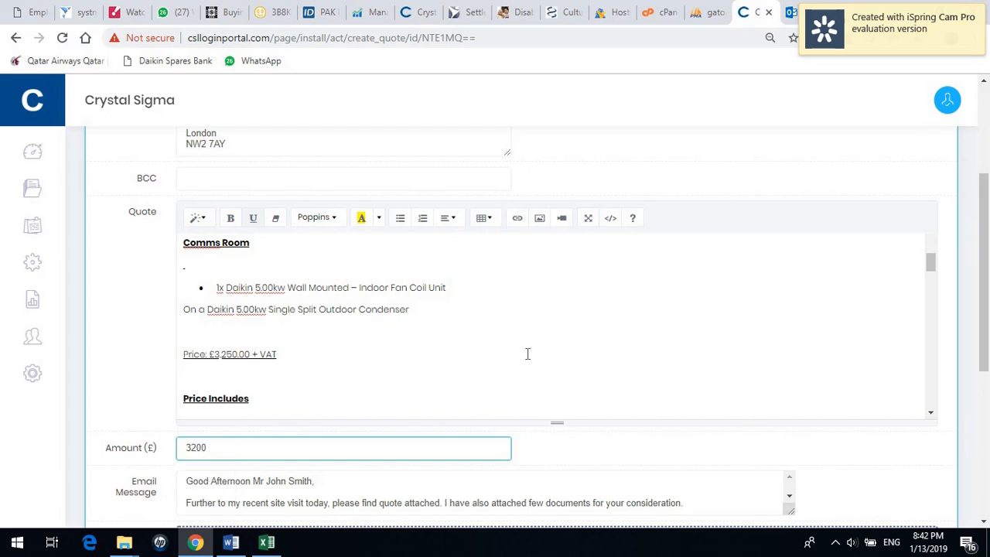
Replace the email's opening line with 'As per your request please find revised quote attached.'.
scroll(986, 349, down, 1)
scroll(986, 349, down, 2)
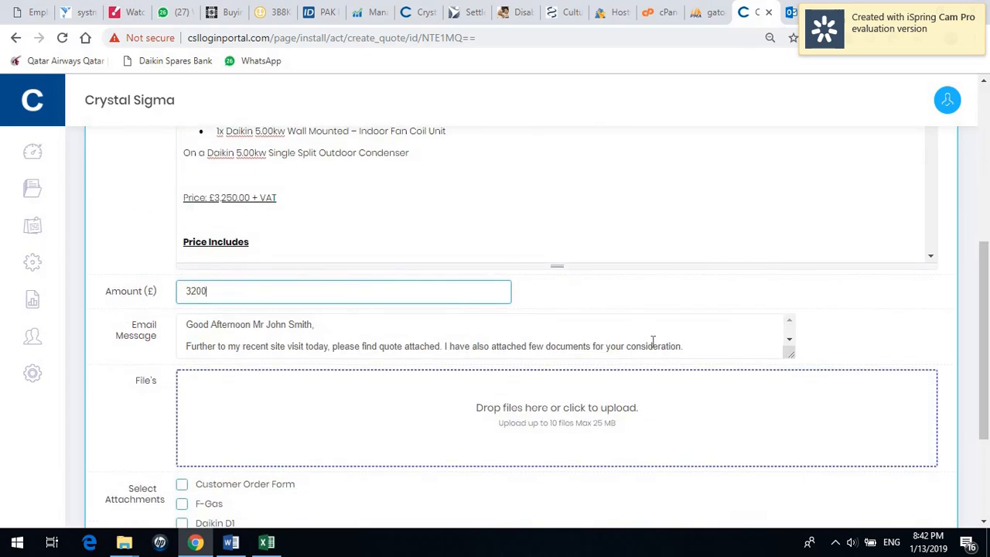
click(790, 342)
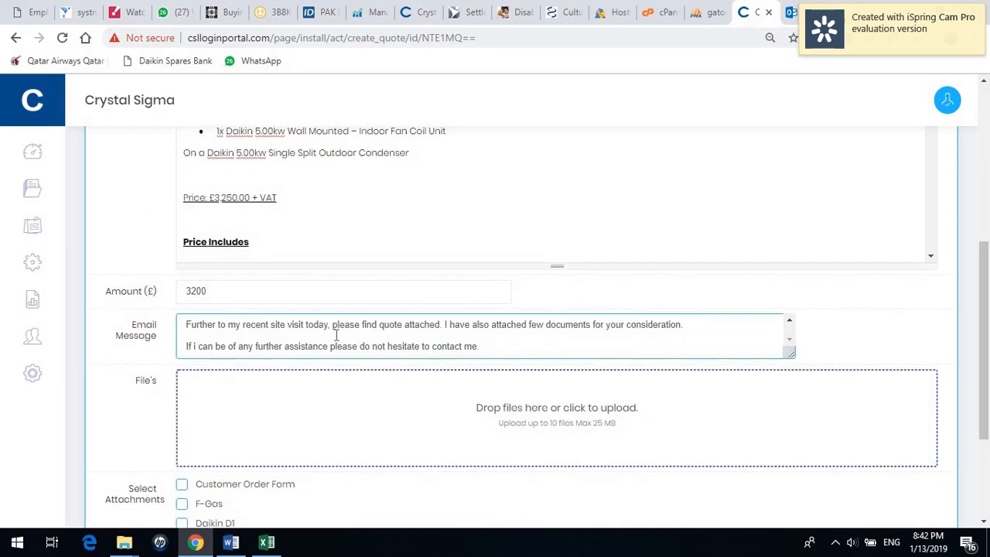
click(703, 328)
drag(703, 328, 188, 331)
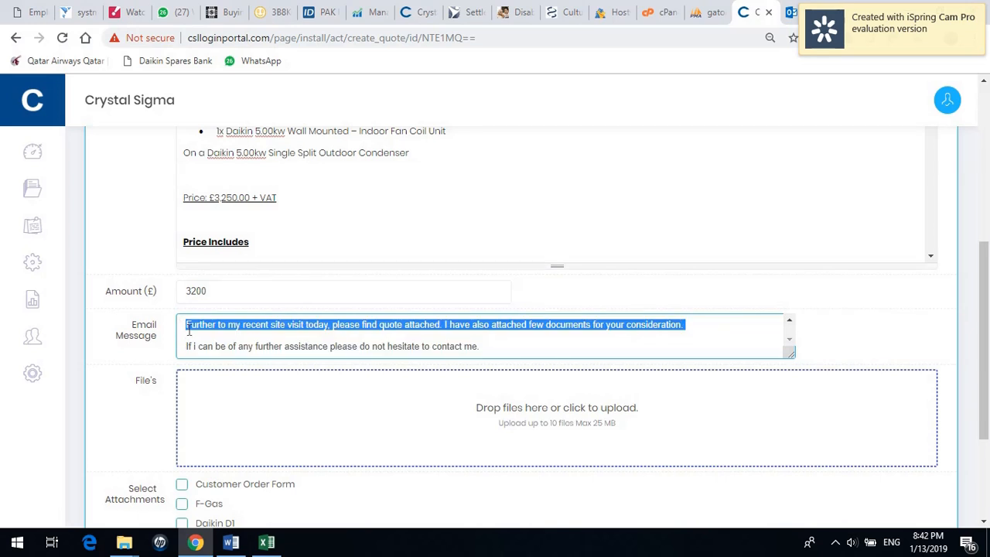
text(Further t)
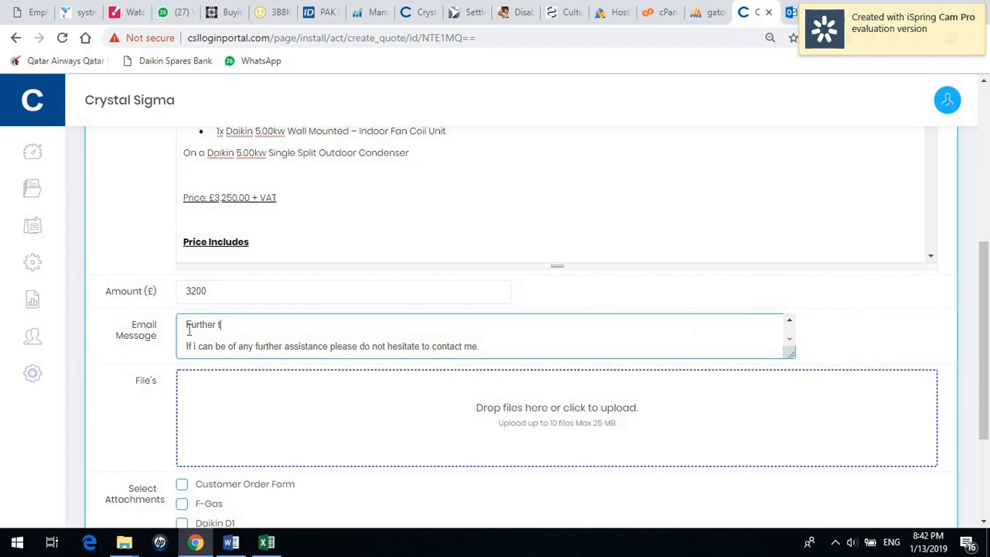
text(o your)
key(BackSpace)
key(BackSpace)
key(BackSpace)
key(BackSpace)
key(BackSpace)
key(BackSpace)
key(BackSpace)
key(BackSpace)
key(BackSpace)
key(BackSpace)
key(BackSpace)
key(BackSpace)
text(As per your request please find)
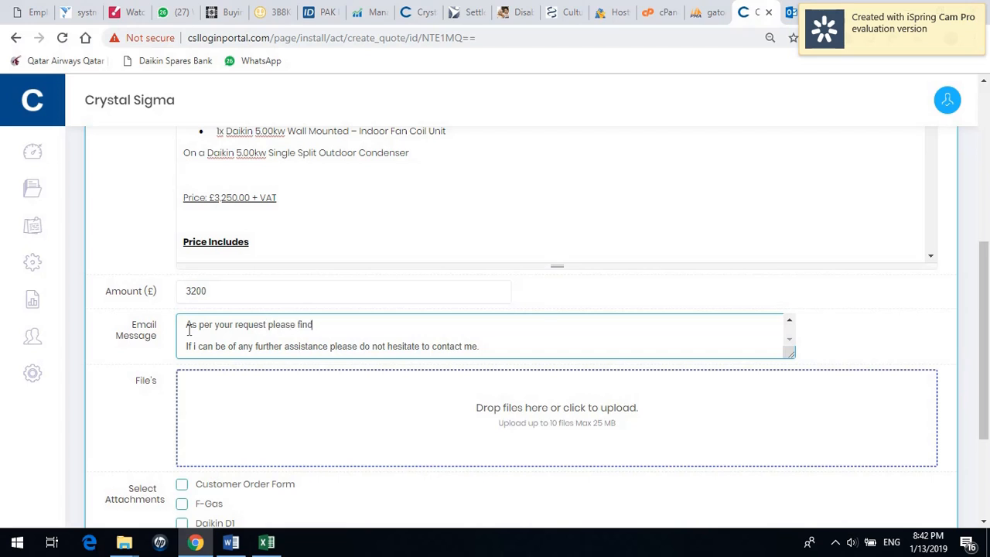
text( revised)
text(q)
text(uoe)
text(te attached.)
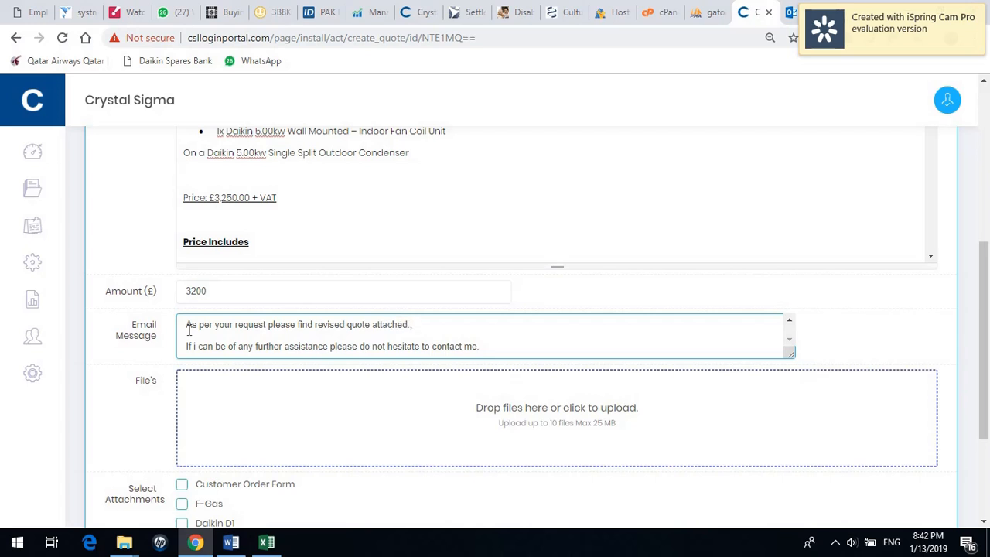
key(Delete)
scroll(973, 298, down, 3)
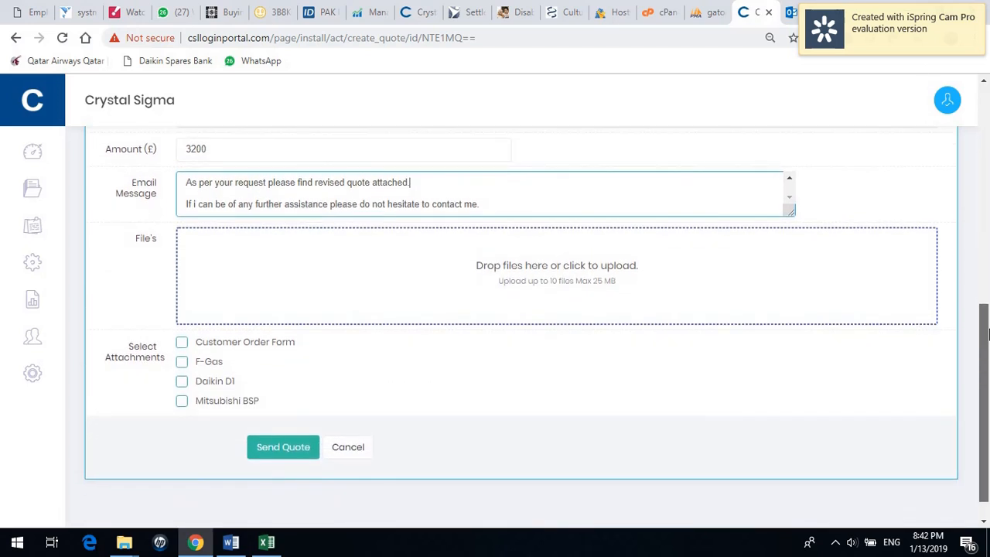
drag(987, 332, 987, 273)
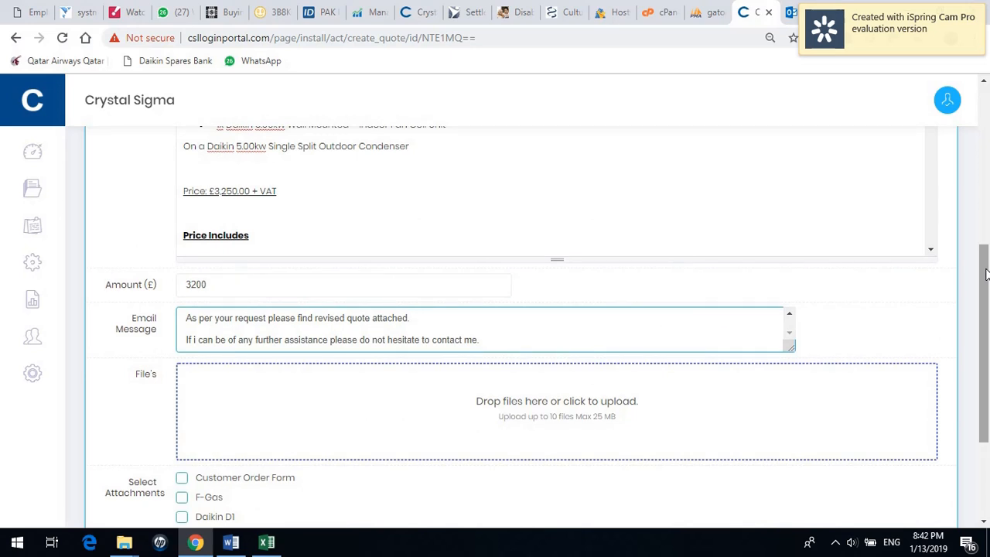
scroll(987, 272, down, 2)
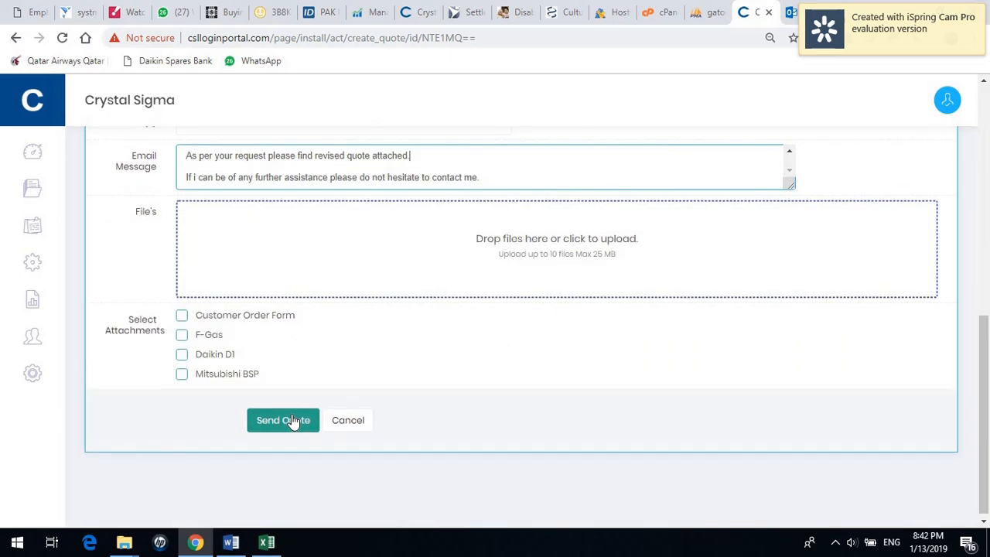
Send the revised quote, so project 5151 lists RV-2 at £3200 below the original quote.
click(293, 421)
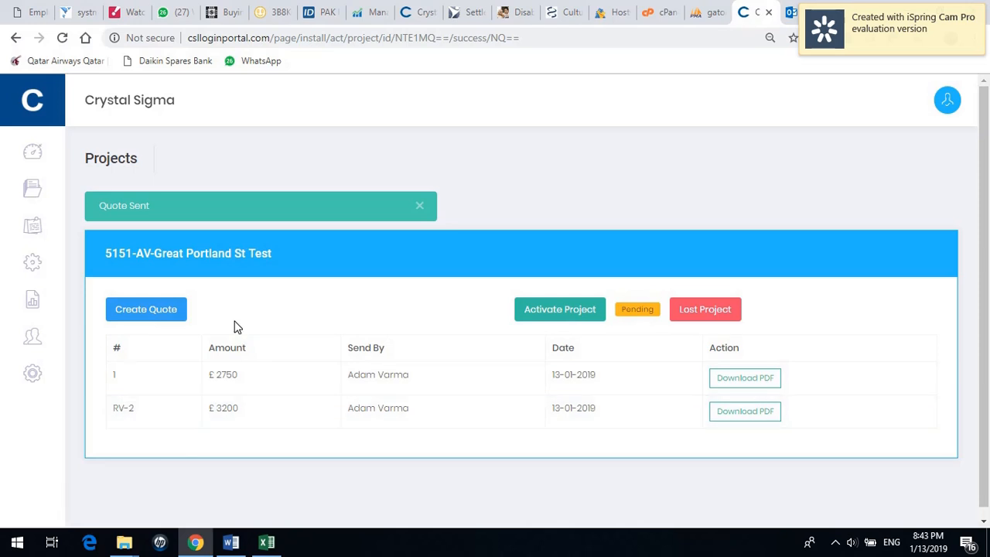
Start another revised quote and change the indoor and condenser unit ratings from 5.00kw to 7.1kw.
click(146, 317)
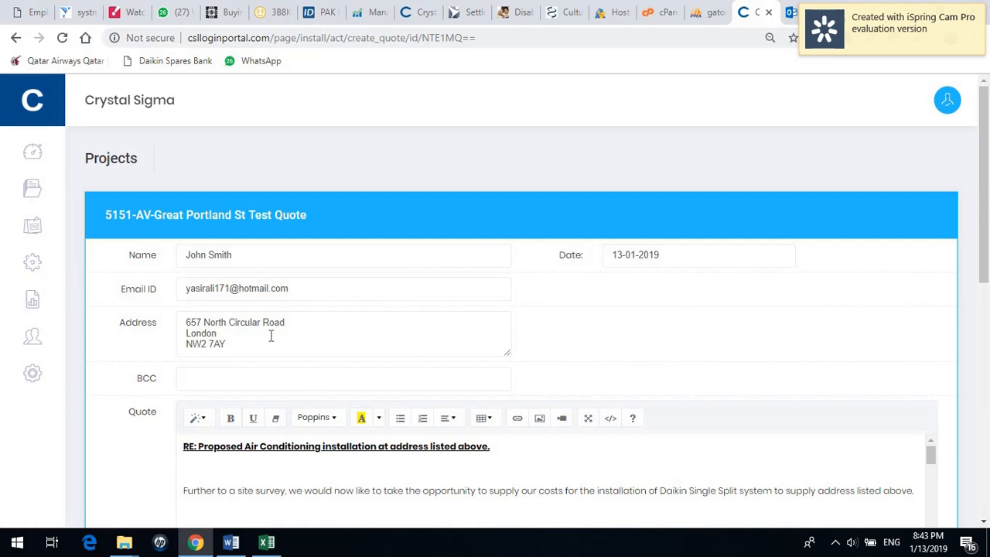
scroll(823, 319, down, 5)
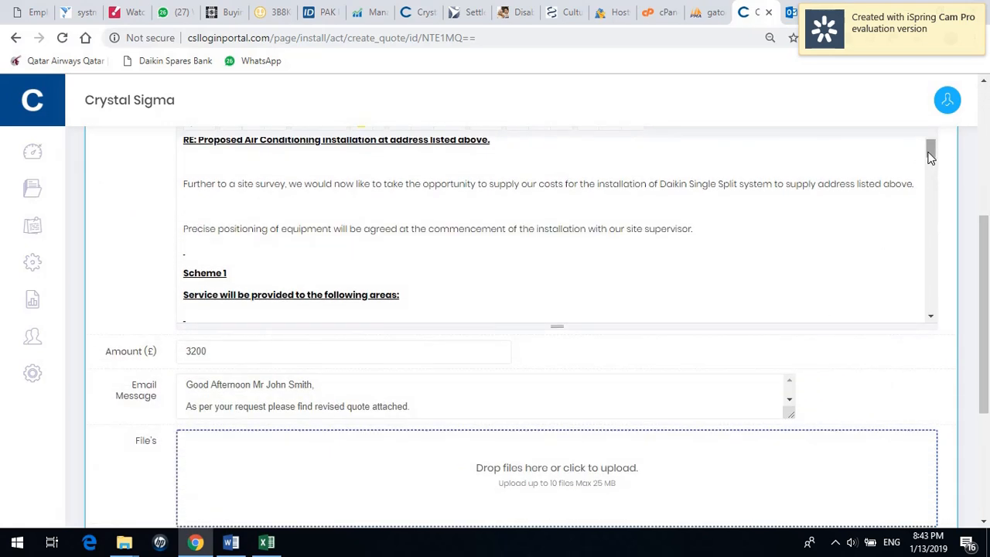
drag(932, 150, 934, 174)
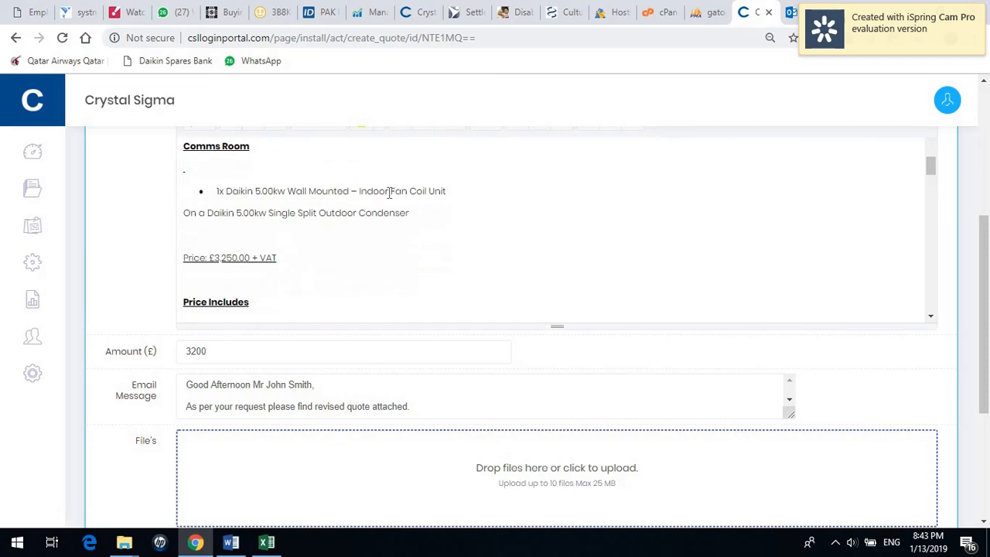
click(239, 212)
click(258, 191)
key(Delete)
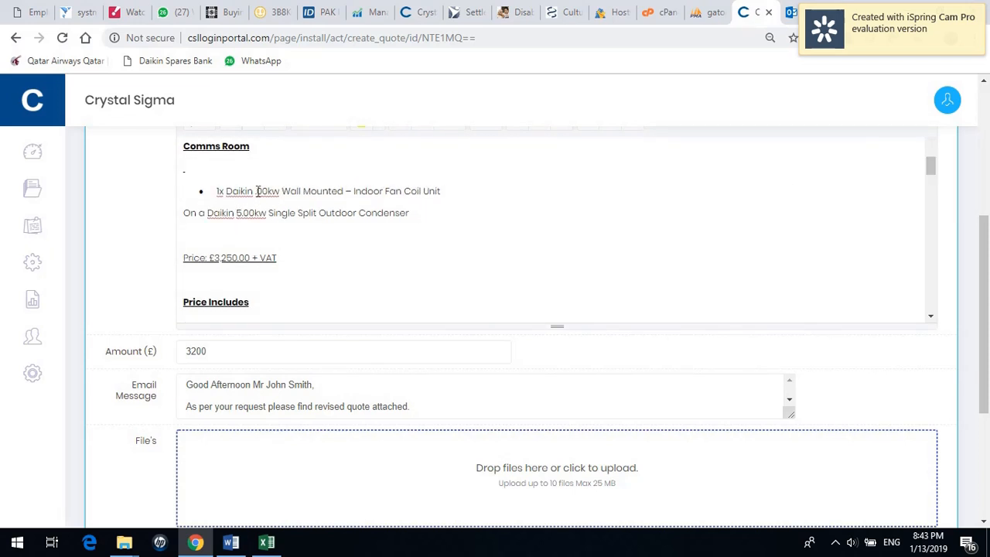
text(7)
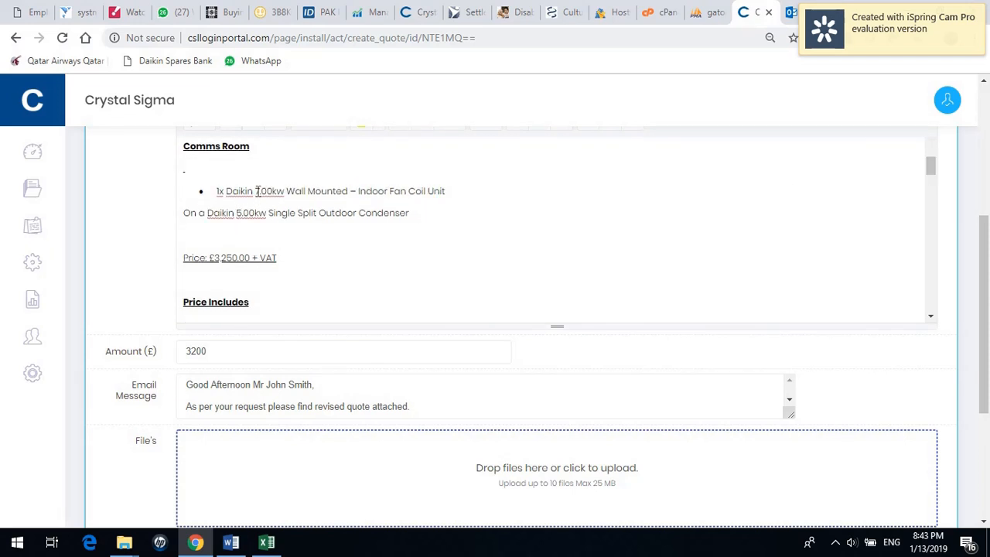
key(Right)
key(Delete)
text(1)
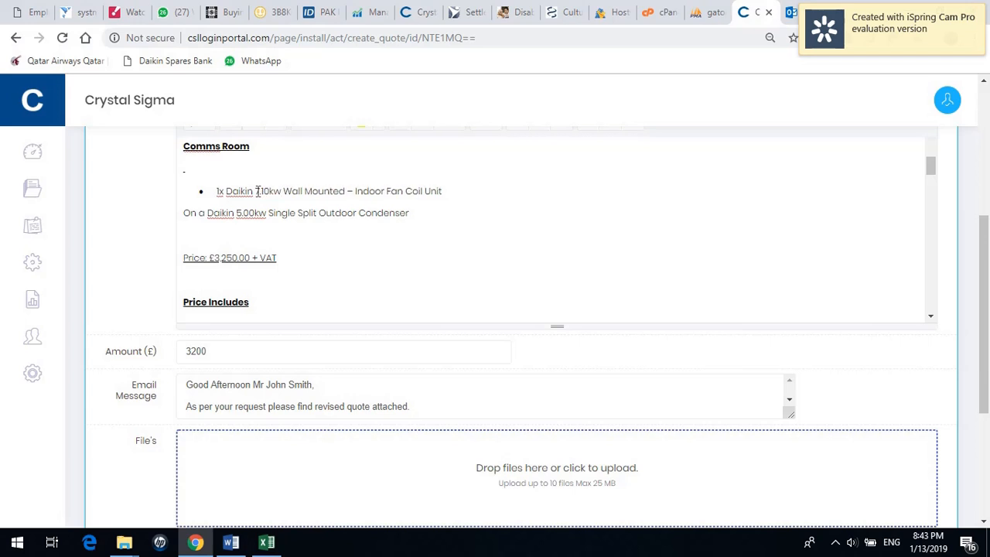
key(Delete)
click(236, 213)
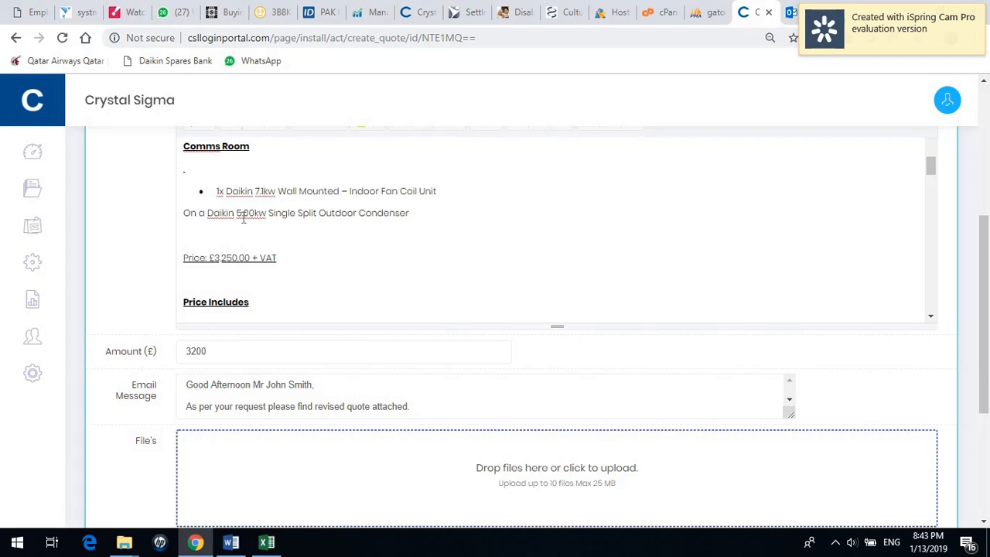
key(Delete)
key(Delete)
key(Delete)
key(Delete)
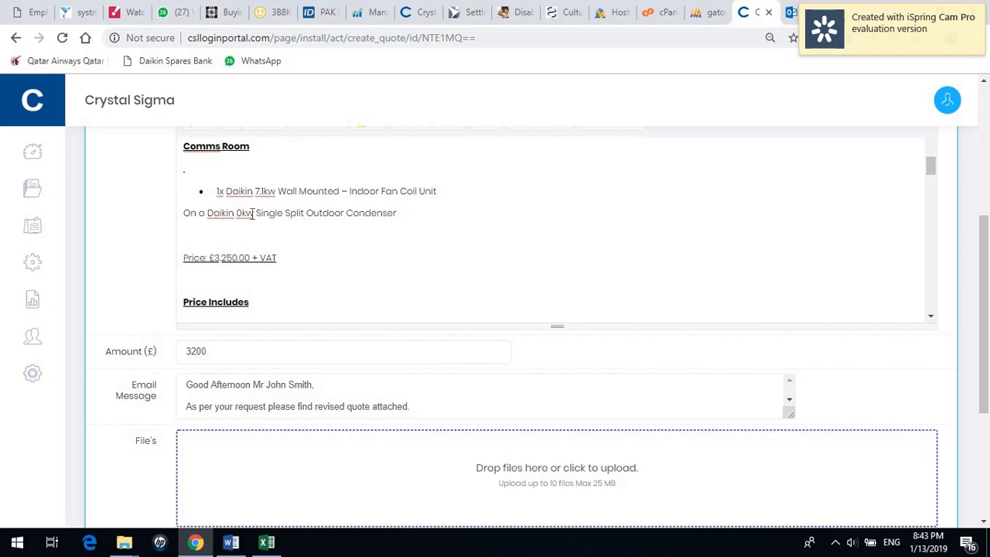
text(7.1)
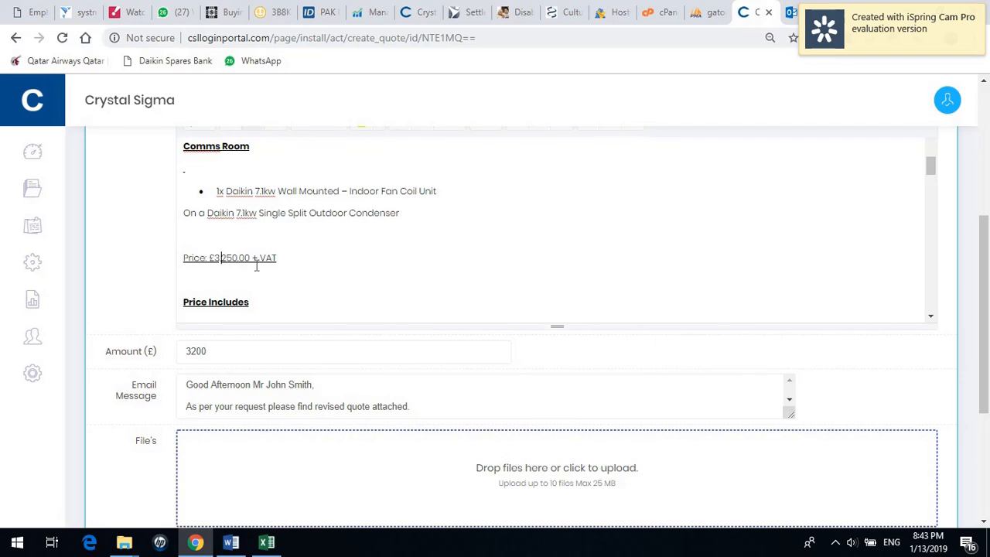
Change the quoted price from £3250 to £3500 and set Amount (£) to 3500.
key(Delete)
key(Right)
text(0)
click(196, 351)
key(BackSpace)
text(5)
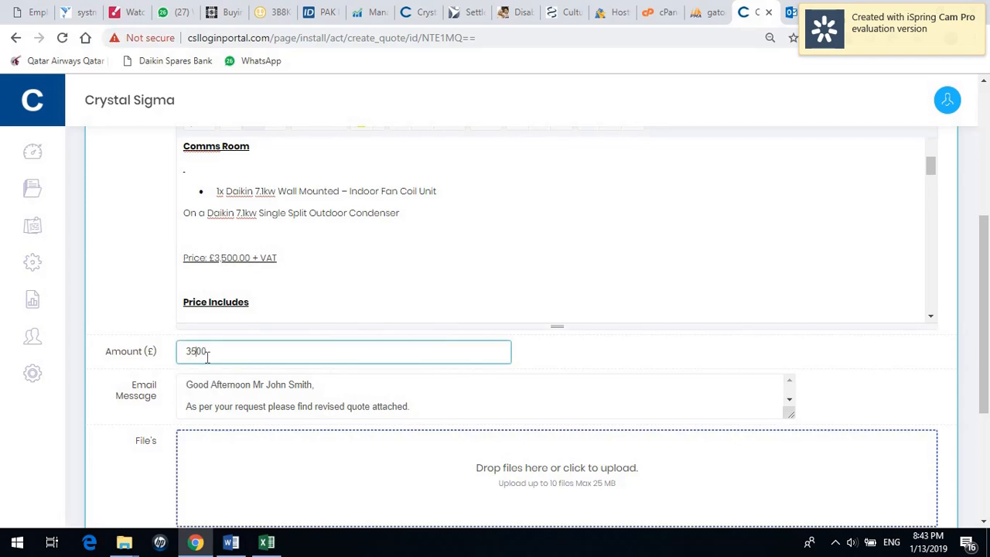
scroll(988, 290, down, 2)
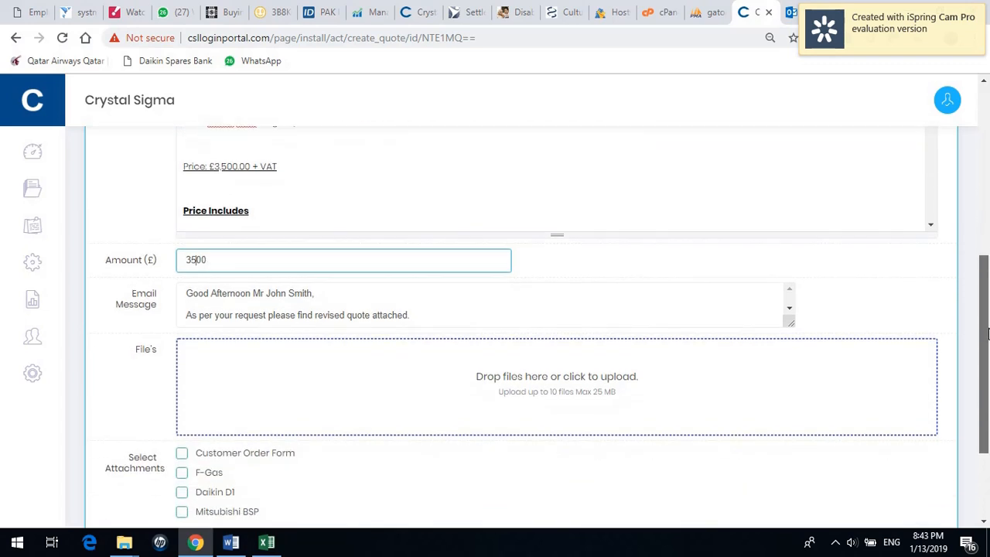
scroll(978, 341, down, 2)
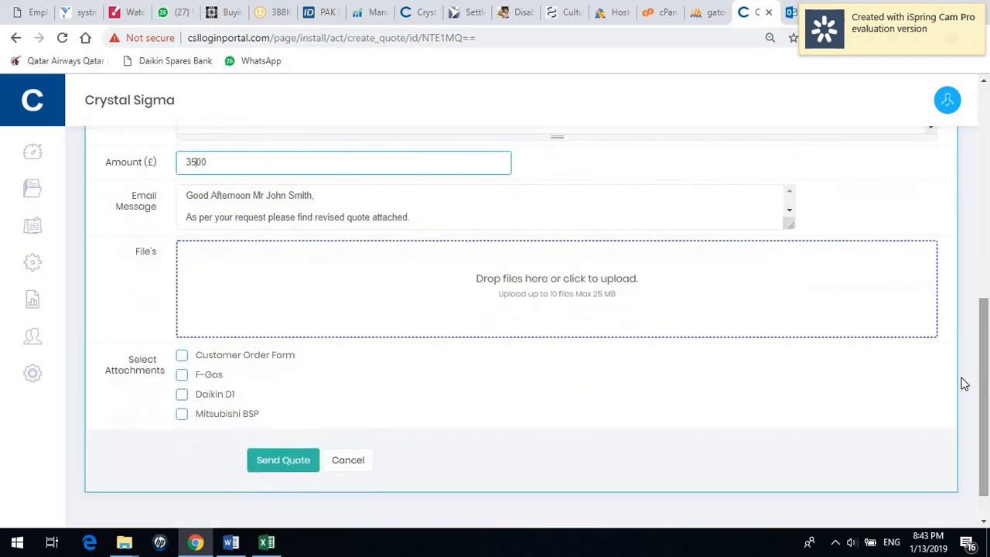
Send the £3500 revised quote as RV-3, then review the RV-2 quote PDF and close it.
click(276, 464)
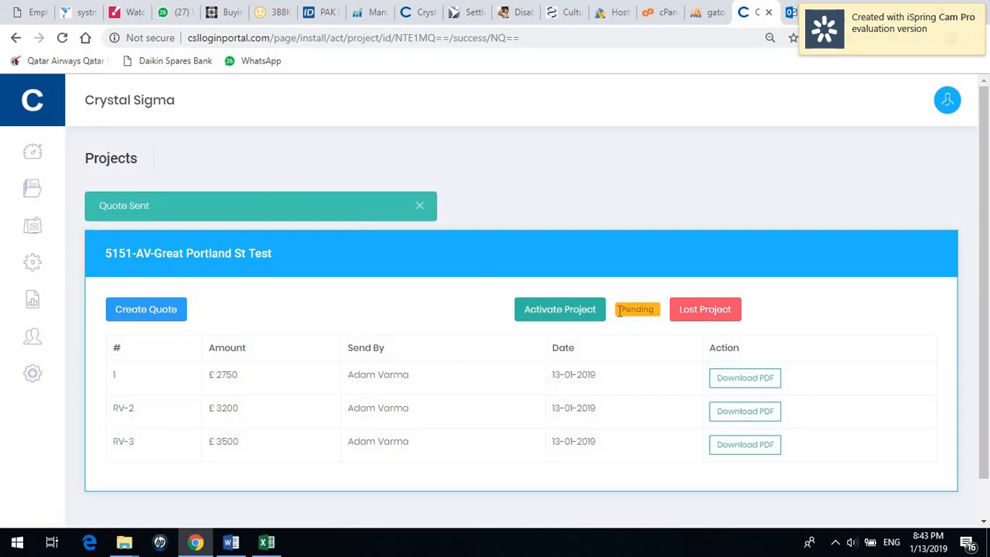
click(755, 418)
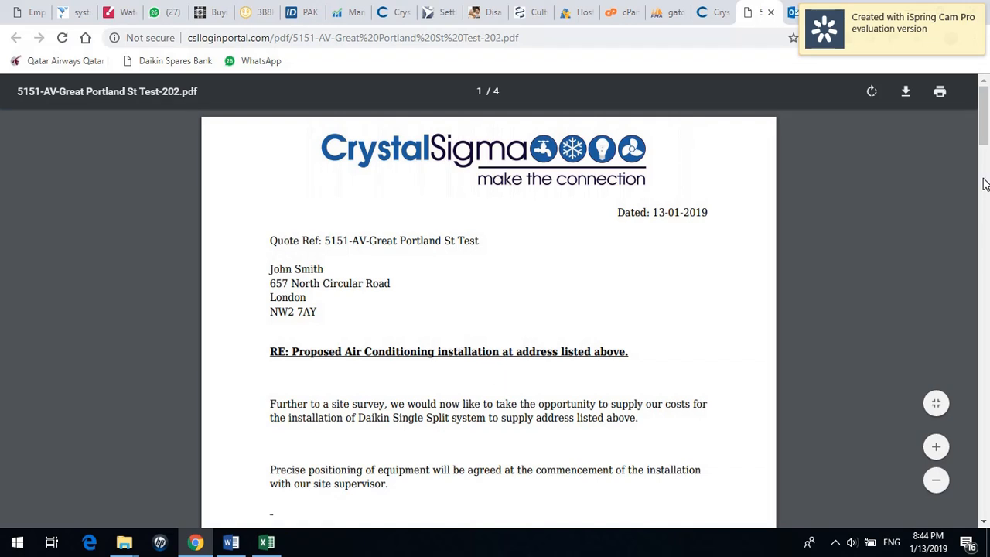
drag(986, 138, 973, 182)
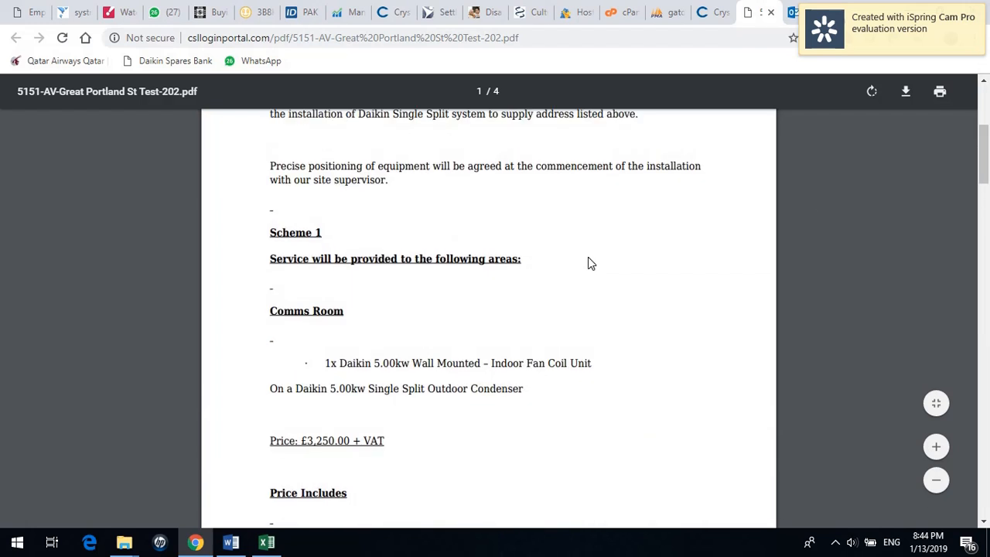
click(770, 12)
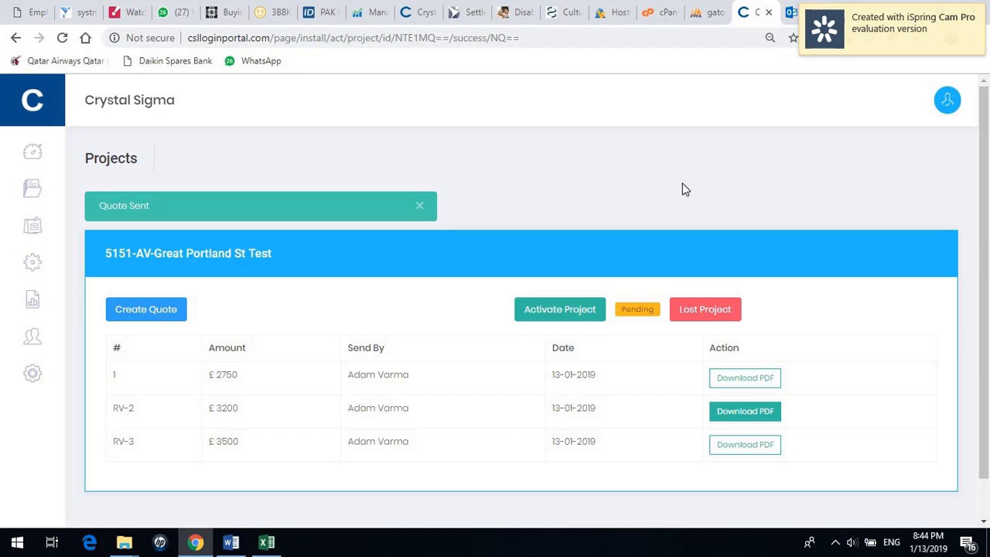
mouse_move(42, 195)
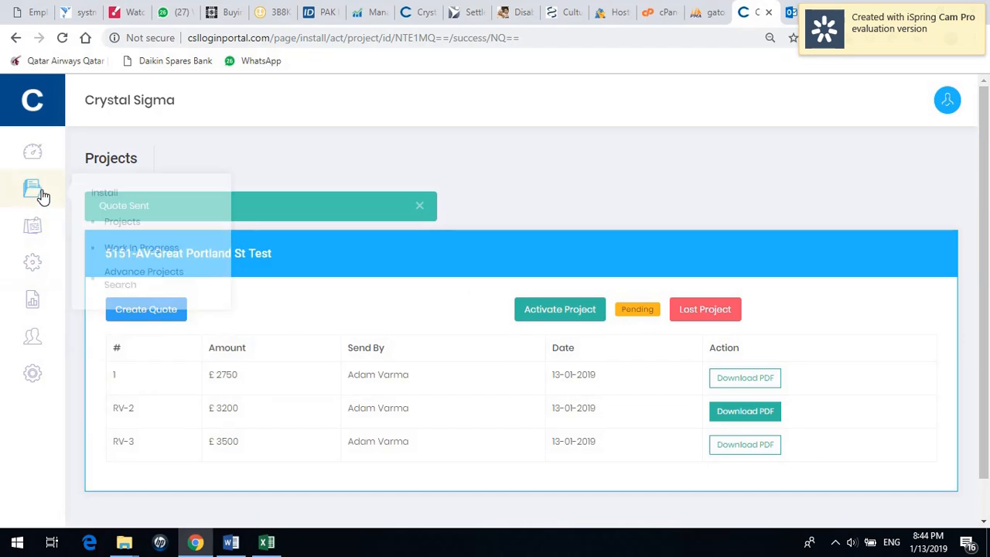
click(115, 222)
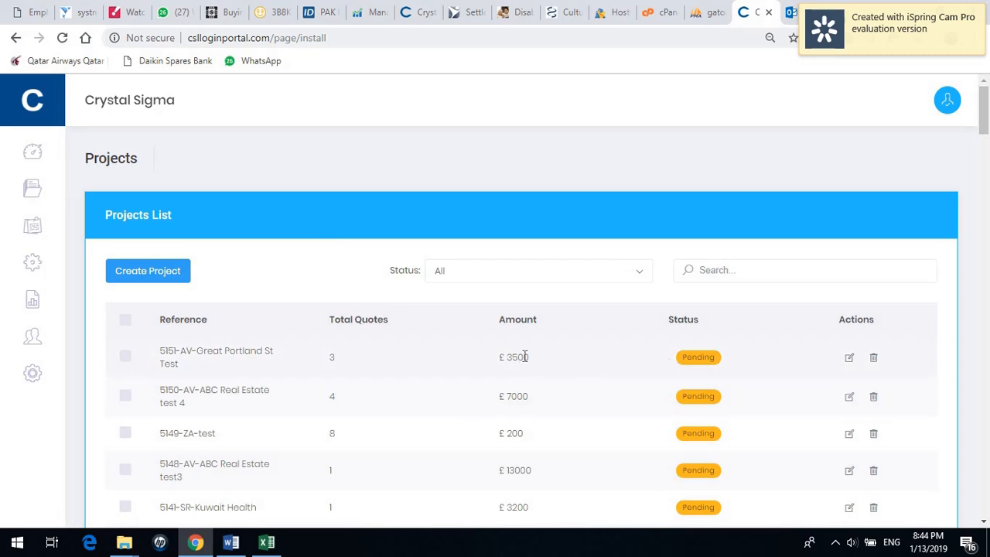
drag(537, 358, 505, 353)
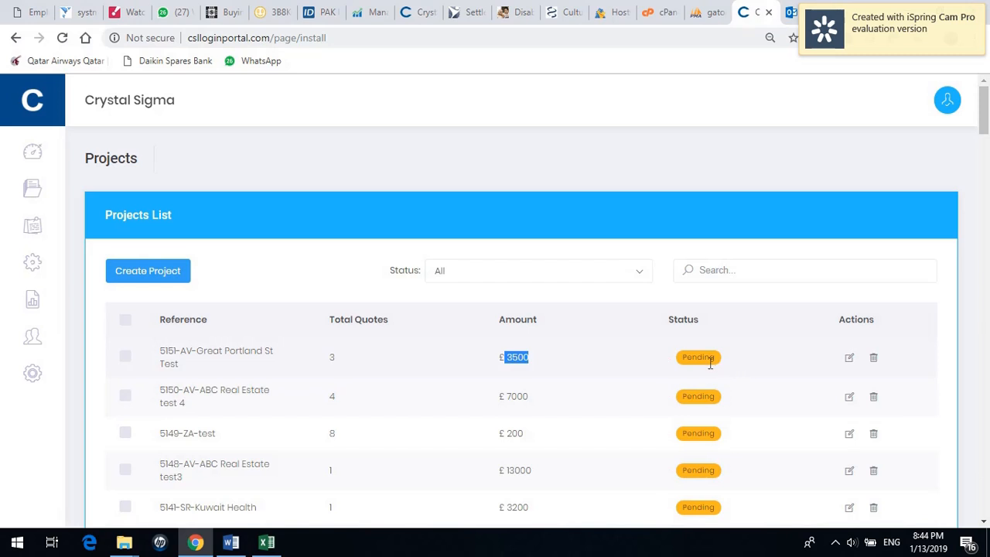
click(849, 358)
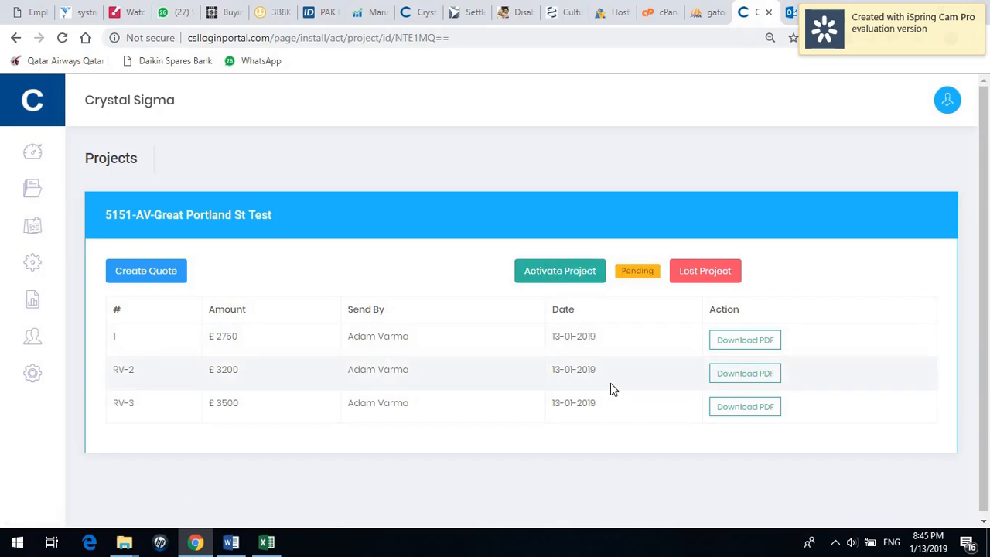
click(576, 277)
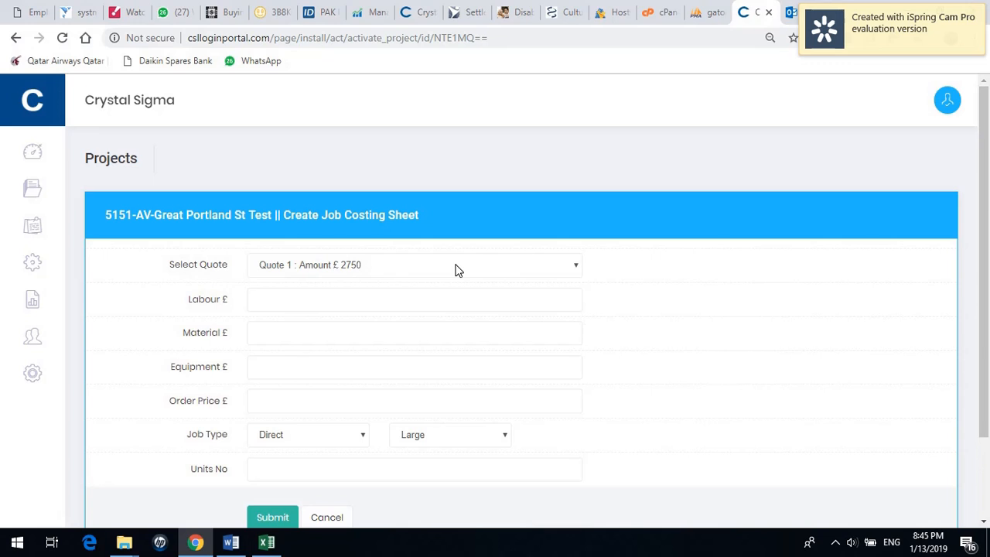
Cost Quote RV-2 with labour 350, material 300, equipment 700 and order price 3200.
click(456, 266)
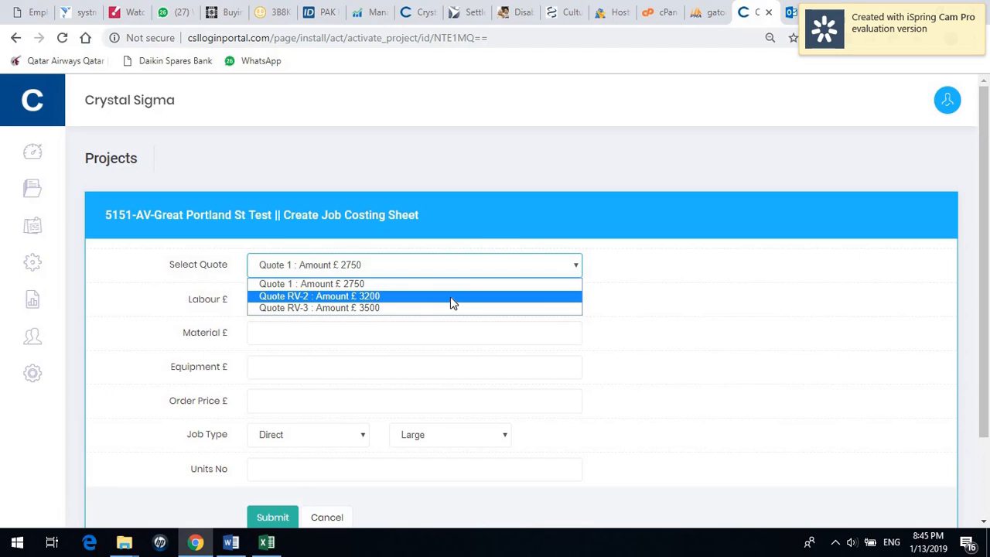
click(451, 298)
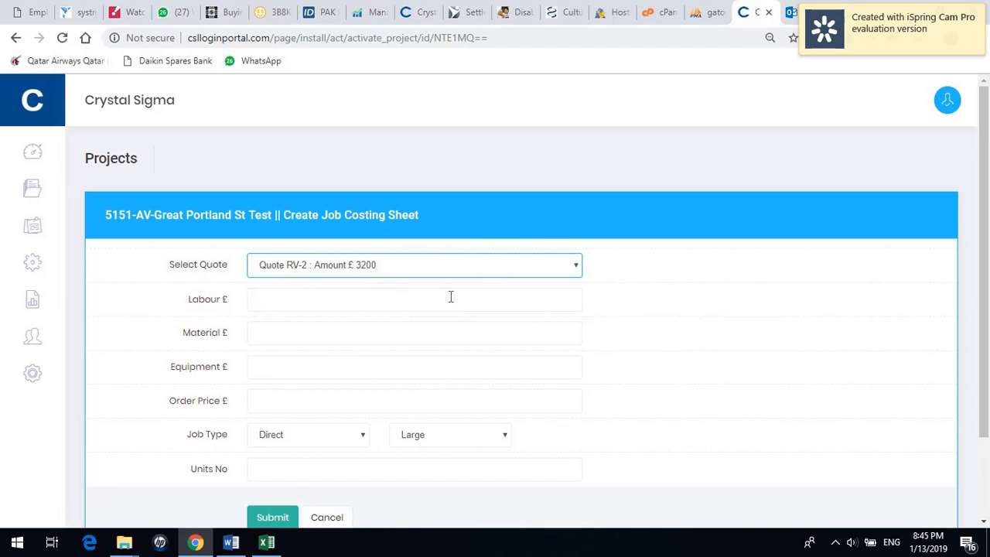
click(388, 305)
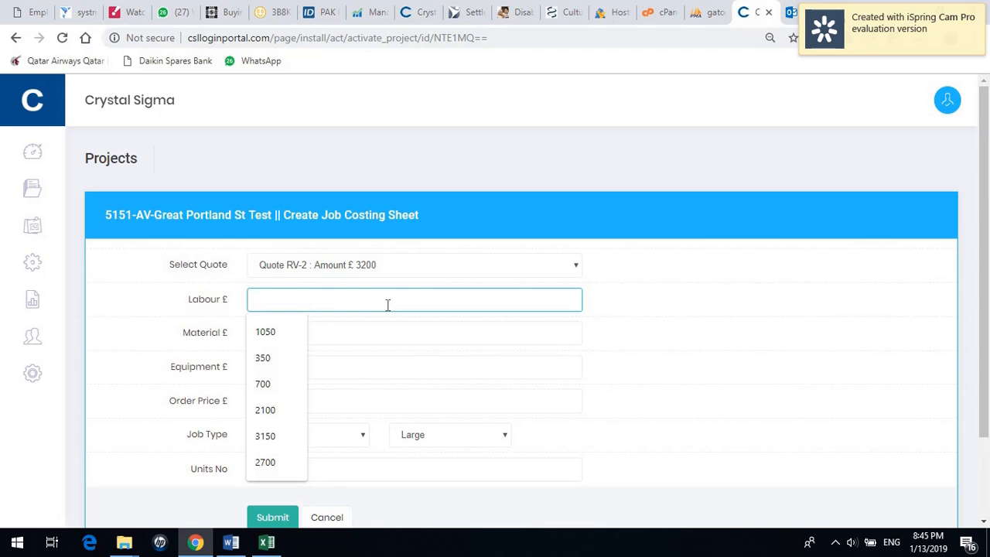
text(350)
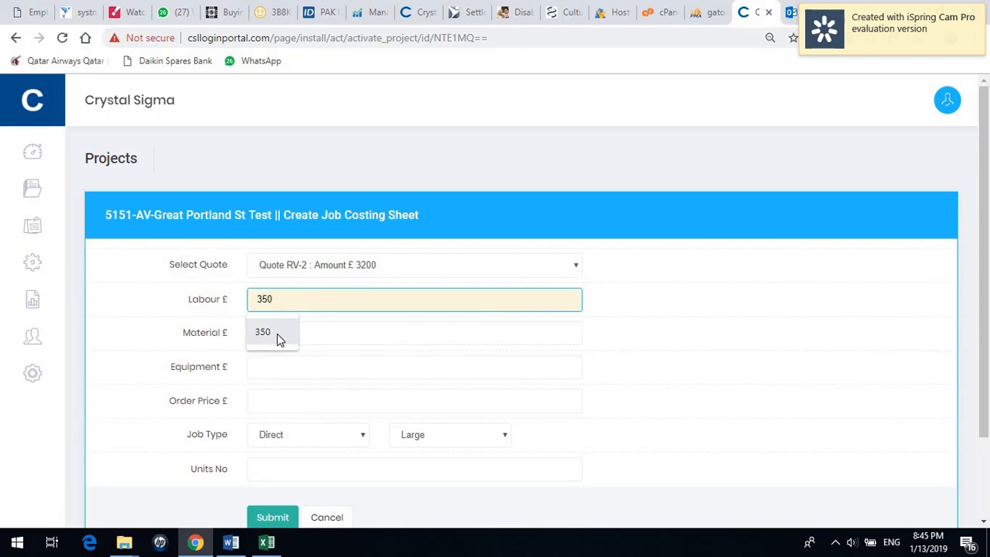
click(277, 333)
click(303, 334)
text(300)
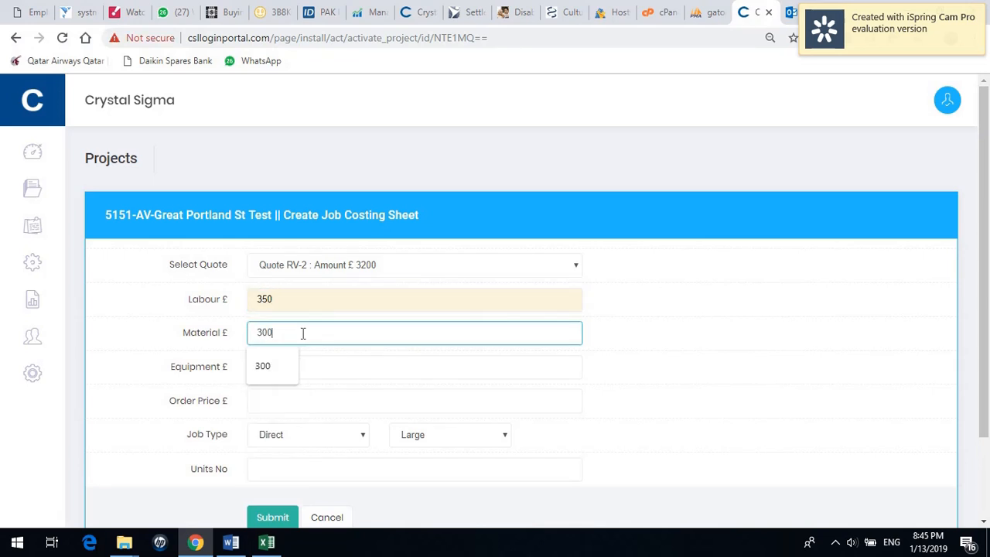
click(358, 365)
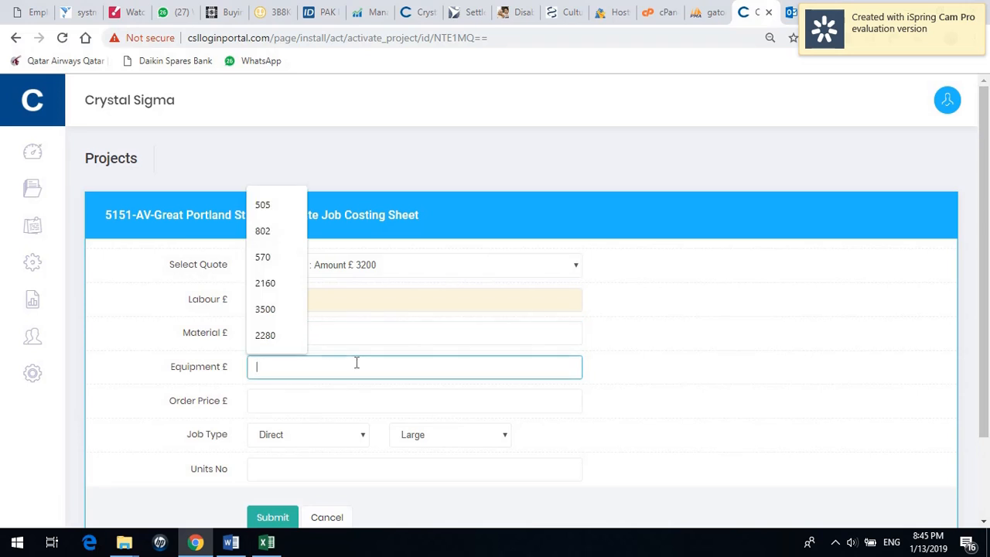
text(7)
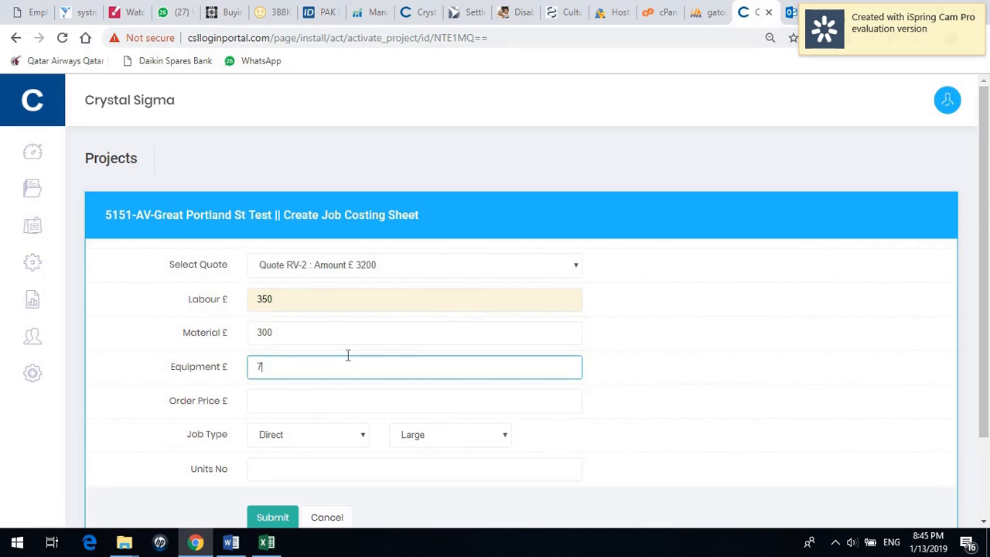
text(00)
click(276, 404)
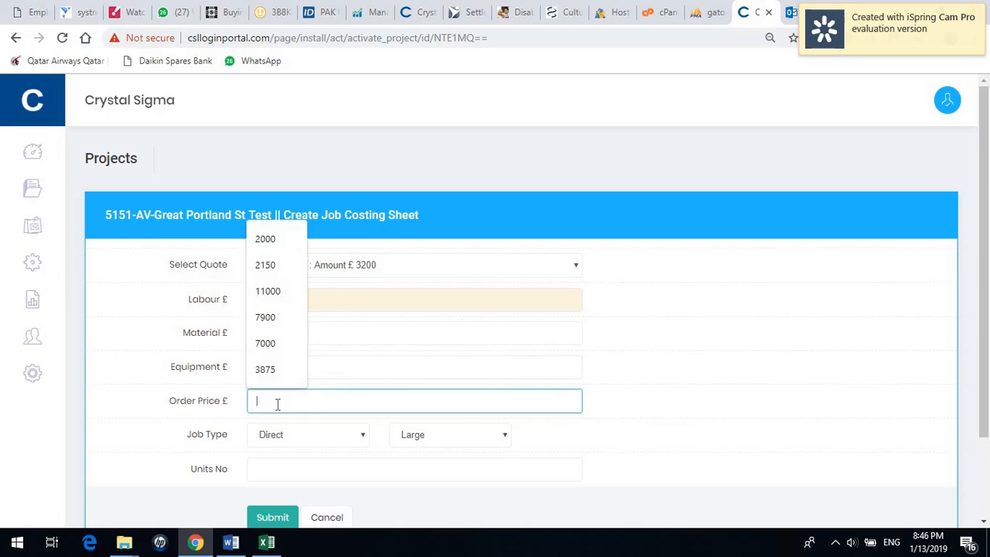
text(3200)
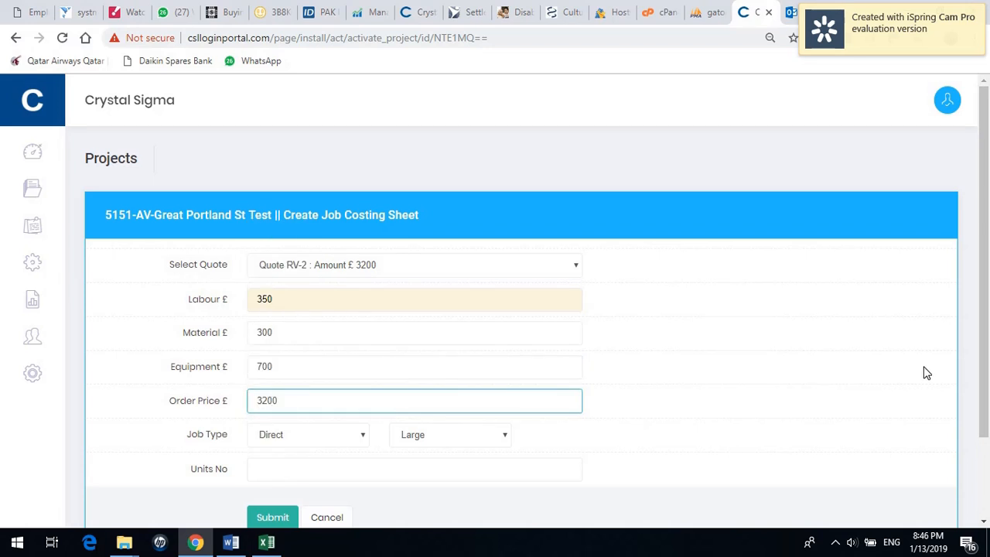
Set the job type to Other with 1 unit and submit the job costing sheet.
scroll(866, 377, down, 1)
click(449, 389)
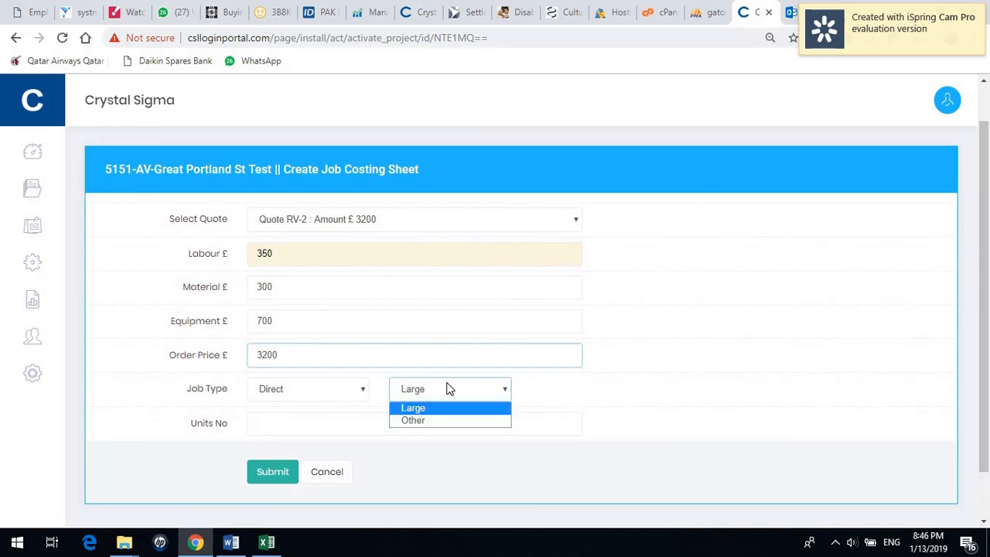
click(437, 415)
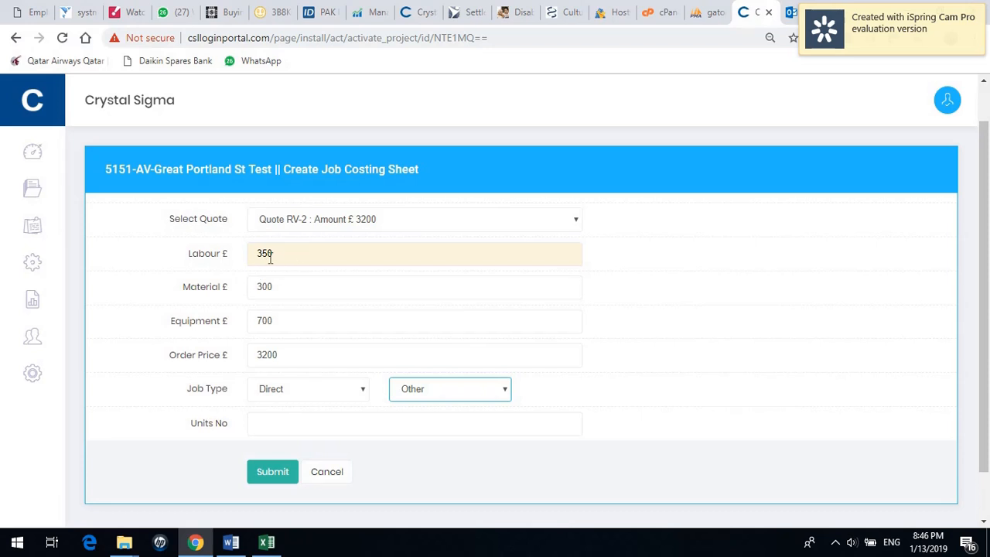
click(292, 426)
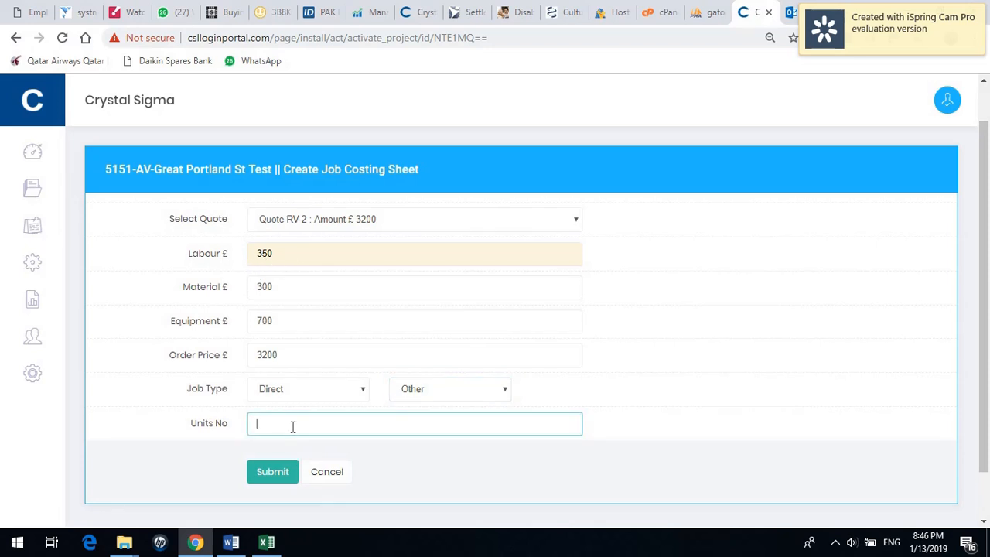
text(1)
click(289, 455)
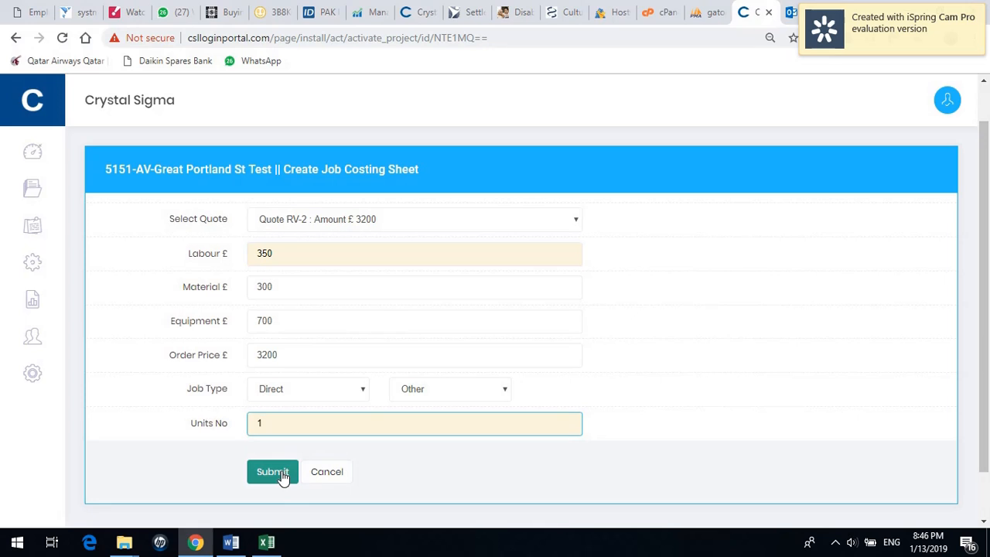
click(282, 477)
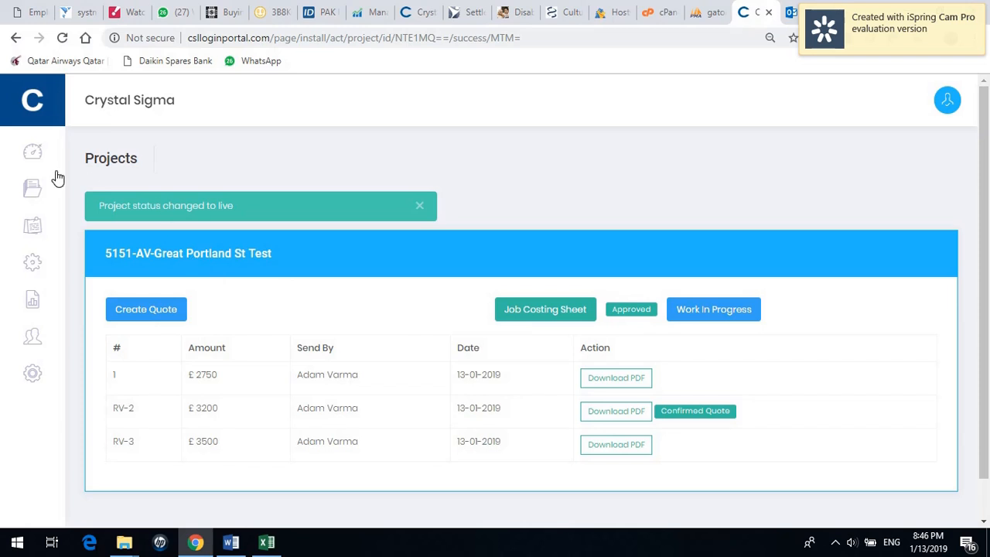
mouse_move(57, 179)
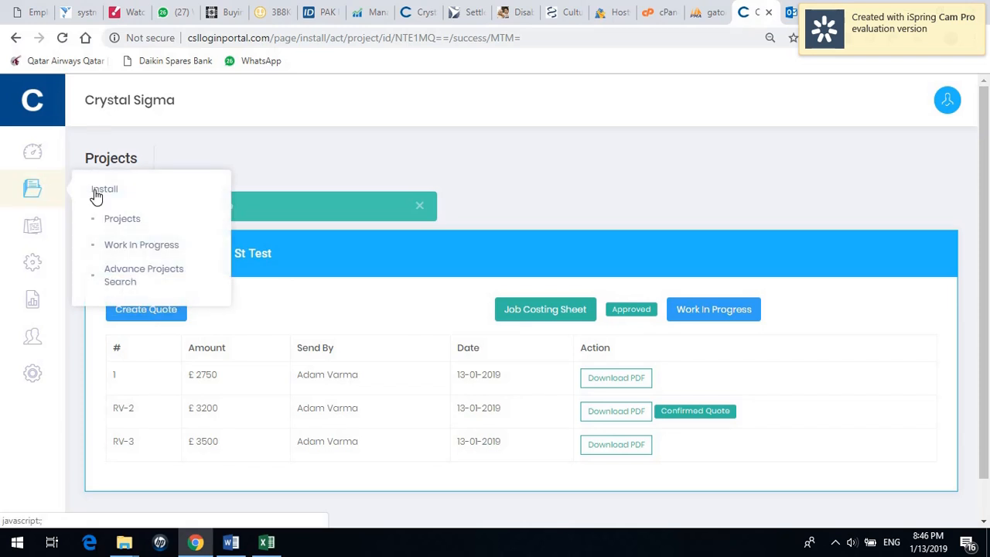
click(139, 223)
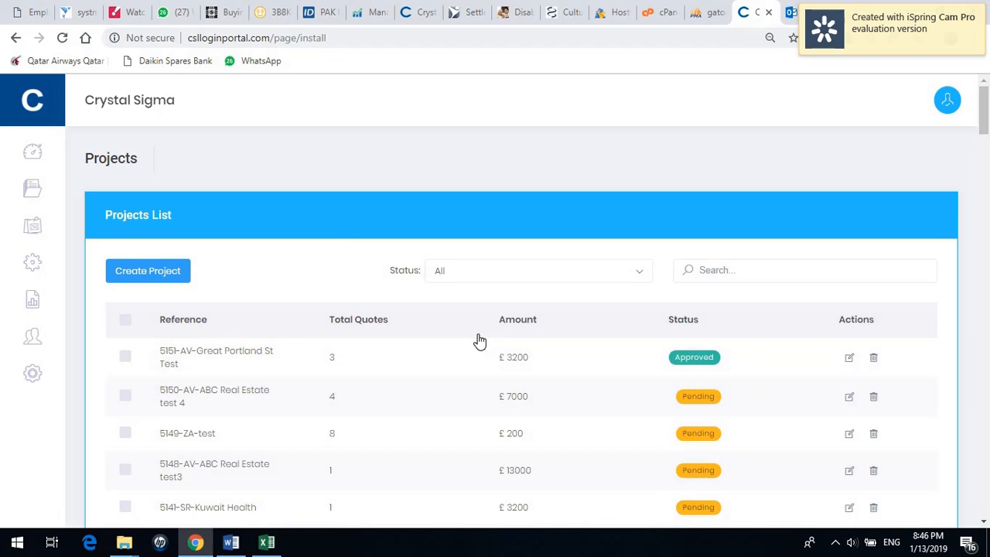
click(849, 359)
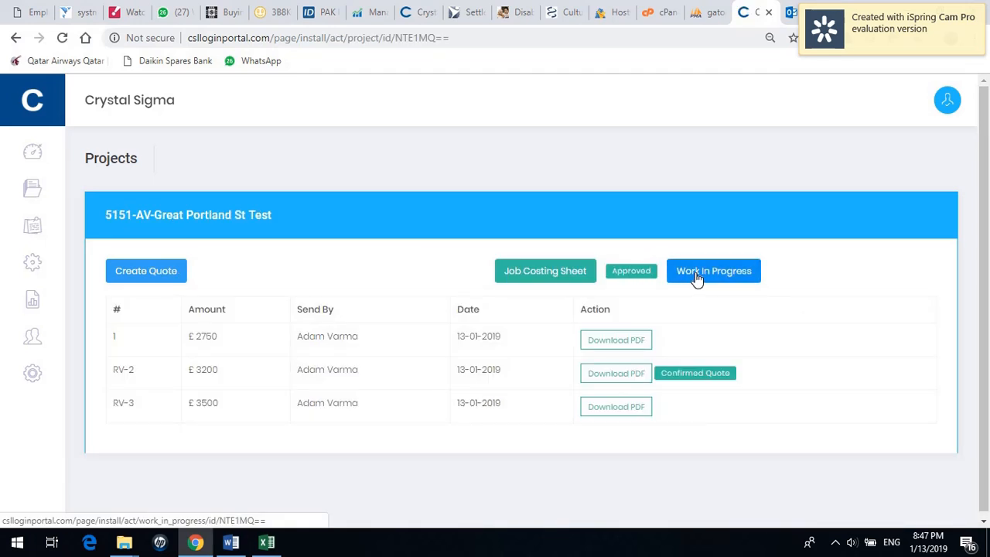
Switch project 5151's status to Work In Progress, keeping RV-2 as the confirmed quote.
click(696, 278)
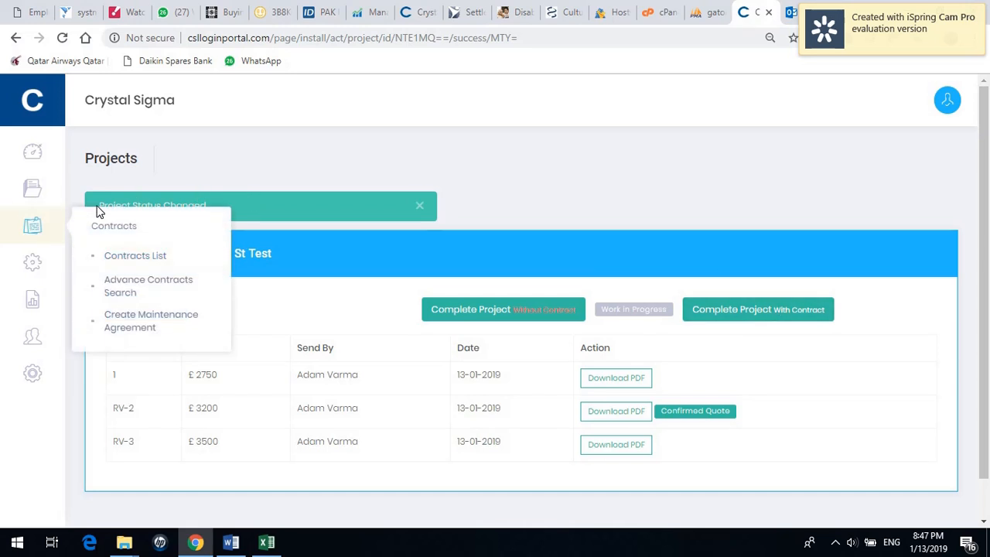
mouse_move(12, 162)
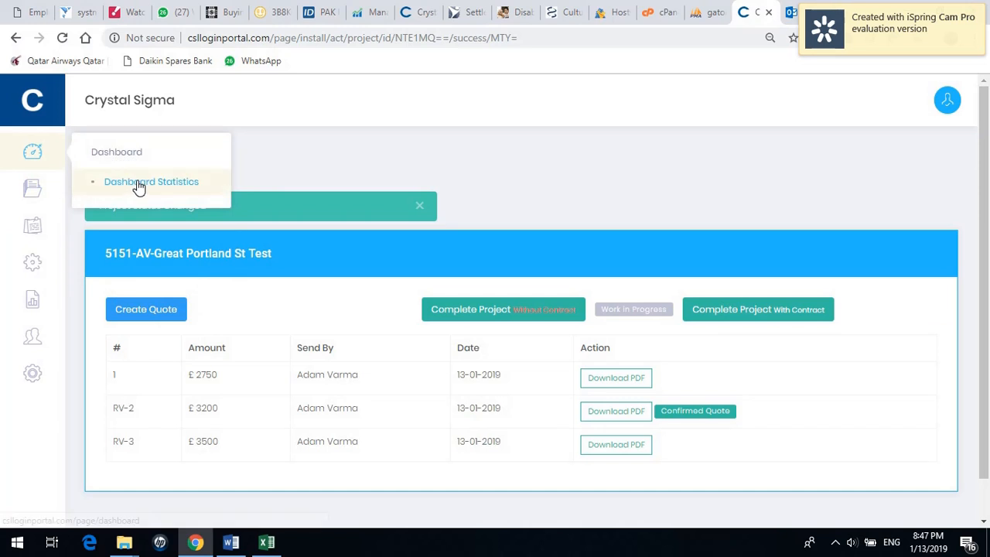